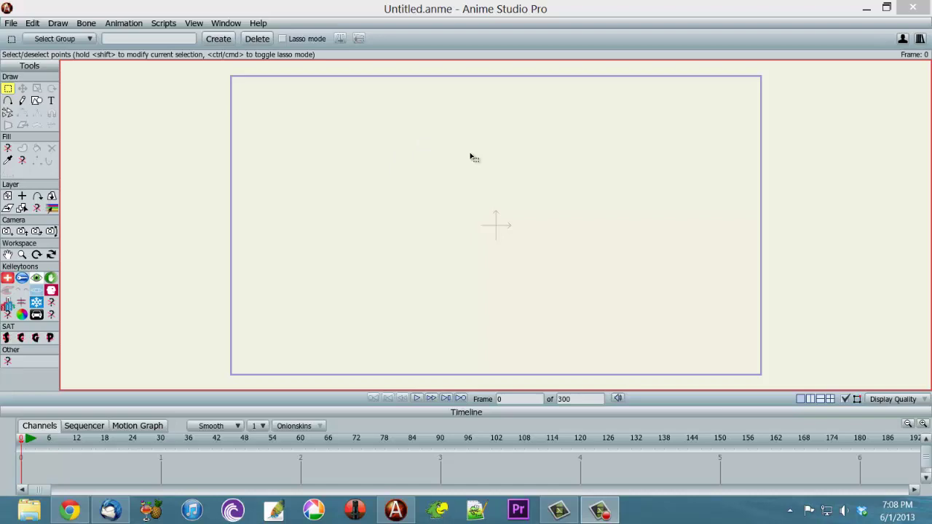
Step: Review the project's dimensions and frame settings, plus the camera's zoom and position values
{"action": "left_click", "coordinate": [13, 25]}
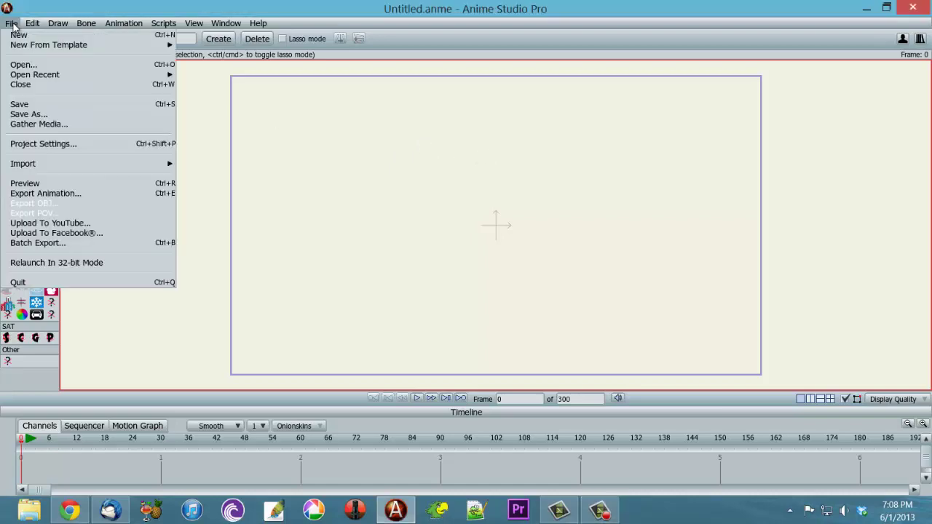
{"action": "left_click", "coordinate": [31, 146]}
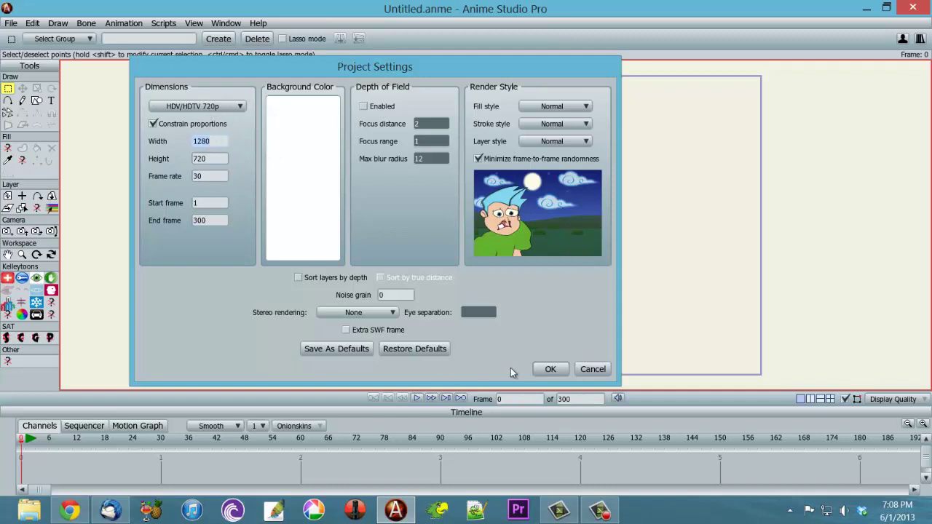
{"action": "left_click", "coordinate": [547, 369]}
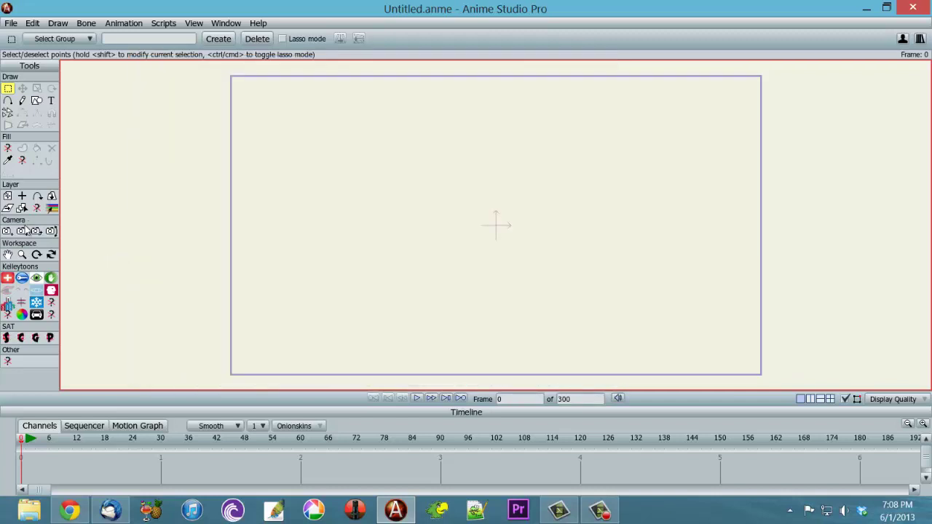
{"action": "left_click", "coordinate": [24, 230]}
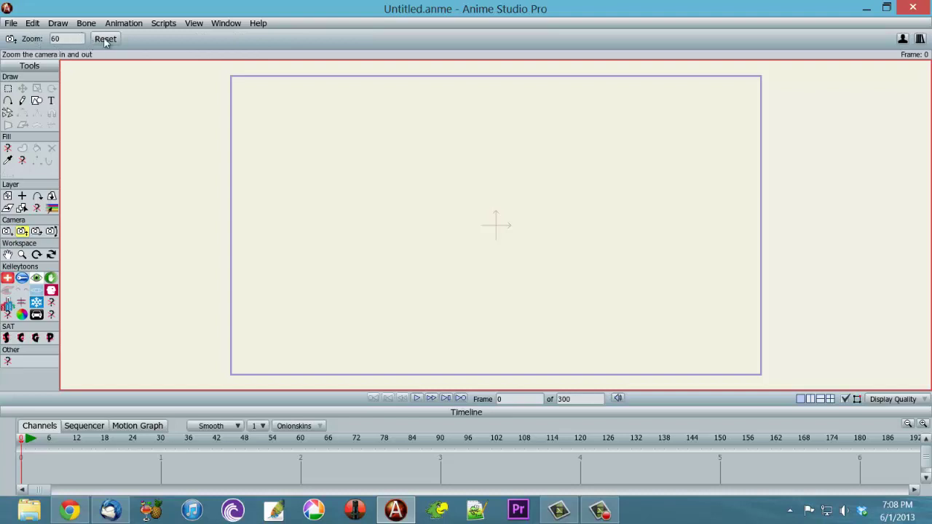
{"action": "left_click", "coordinate": [8, 231]}
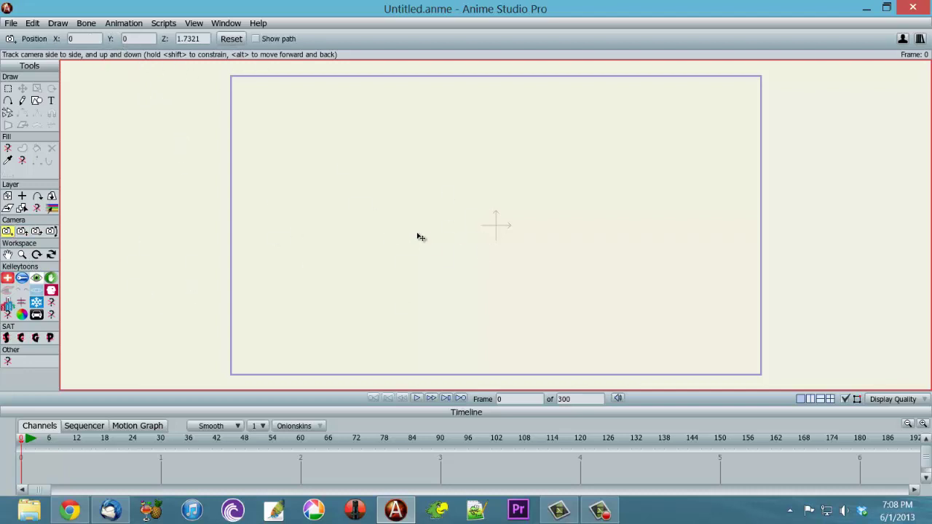
Step: Draw an unfilled, stroked rectangle covering the whole project frame and widen its line to about 5.75
{"action": "key", "text": "s"}
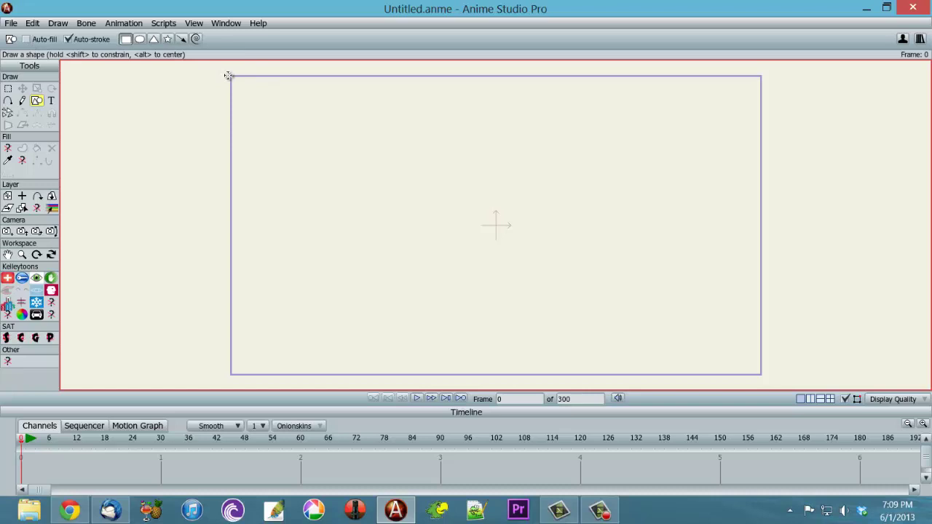
{"action": "mouse_move", "coordinate": [230, 76]}
{"action": "left_mouse_down"}
{"action": "mouse_move", "coordinate": [730, 328]}
{"action": "mouse_move", "coordinate": [761, 373]}
{"action": "left_mouse_up"}
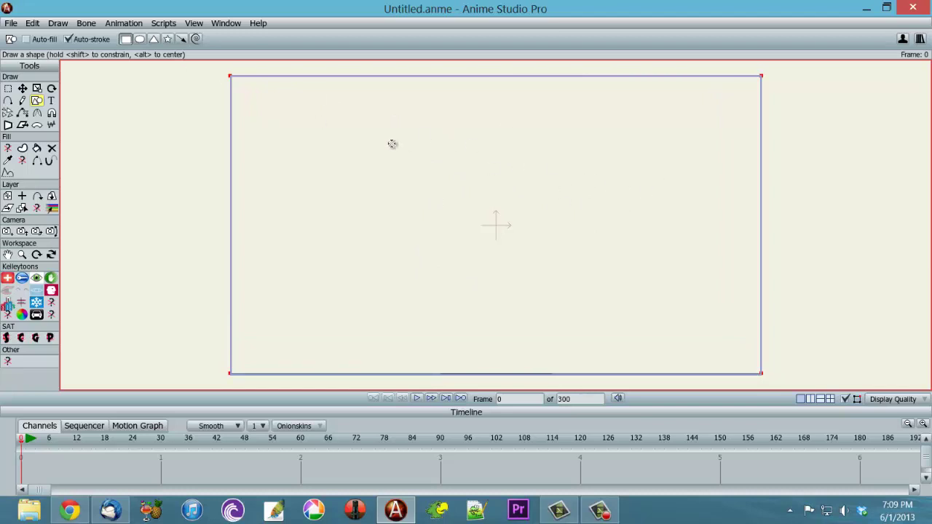
{"action": "key", "text": "w"}
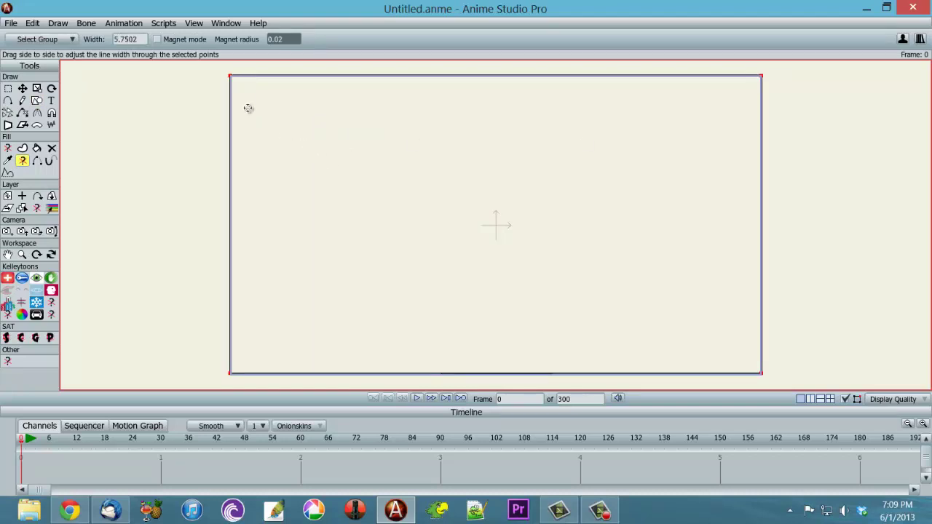
Step: Split the rectangle's edges with the Split Curve script, using a point count of 6
{"action": "left_click", "coordinate": [164, 22]}
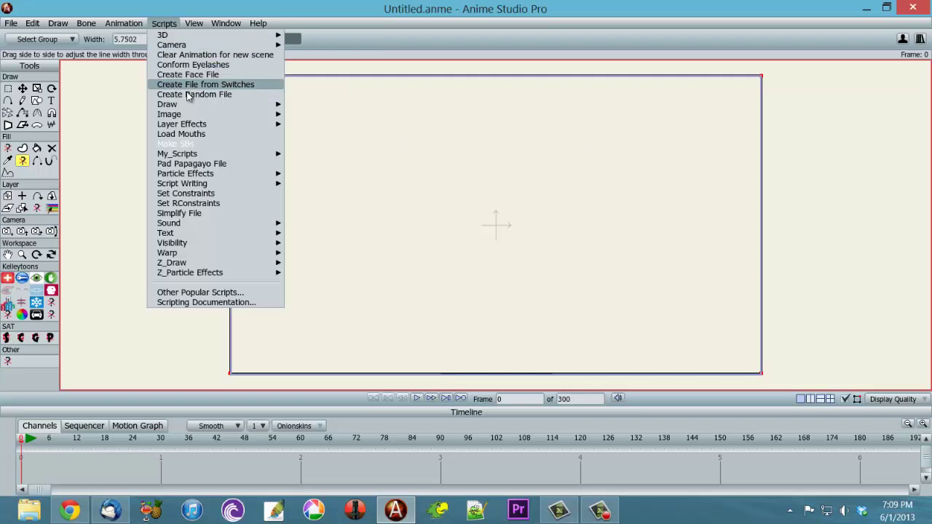
{"action": "mouse_move", "coordinate": [196, 116]}
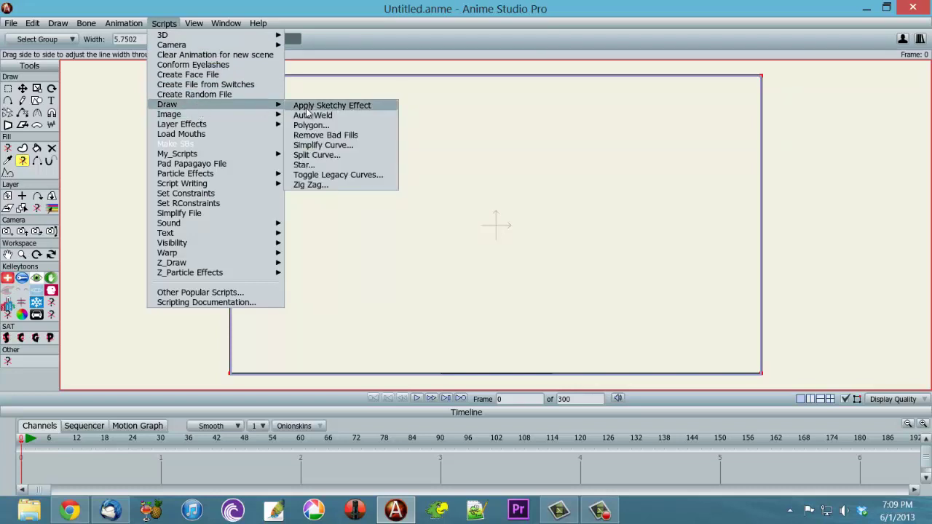
{"action": "left_click", "coordinate": [337, 154]}
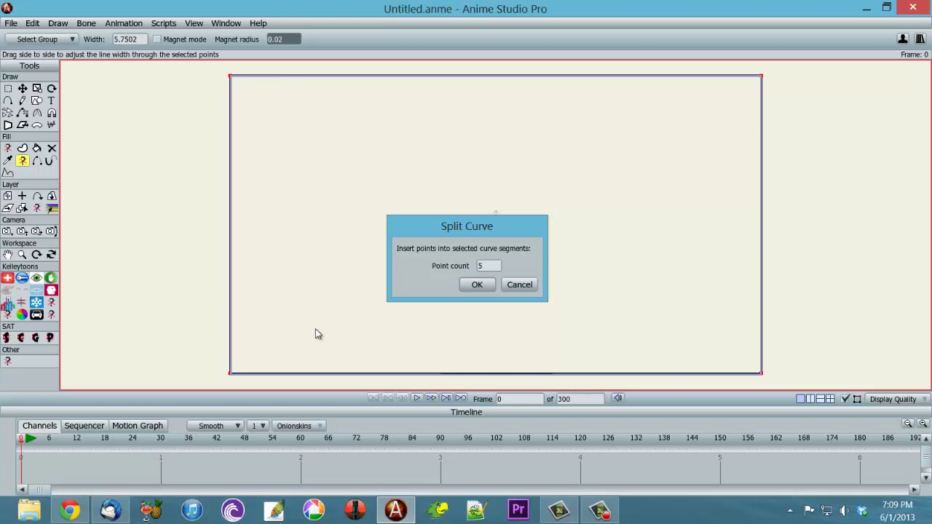
{"action": "left_click_drag", "start_coordinate": [491, 268], "coordinate": [463, 270]}
{"action": "type", "text": "6"}
{"action": "left_click", "coordinate": [479, 285]}
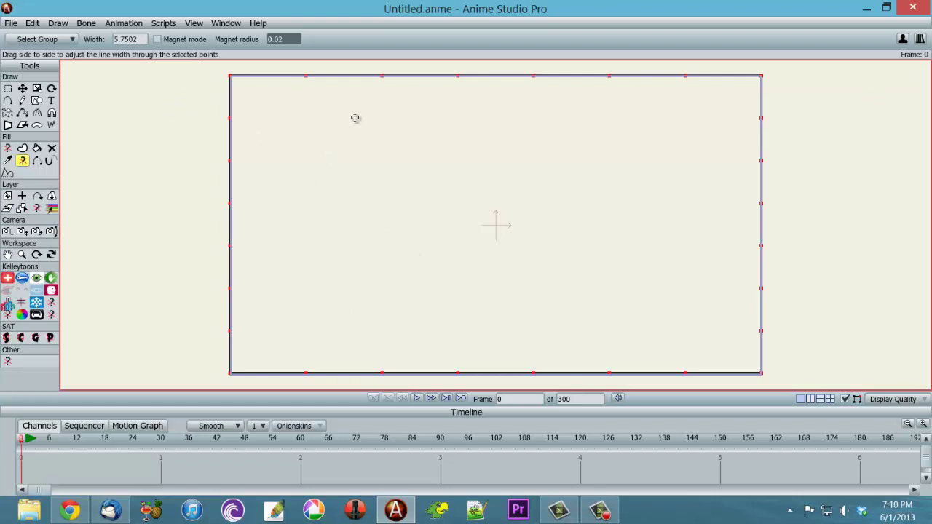
Step: Draw six horizontal lines across the rectangle, joining the matching split points on its two vertical sides
{"action": "key", "text": "p"}
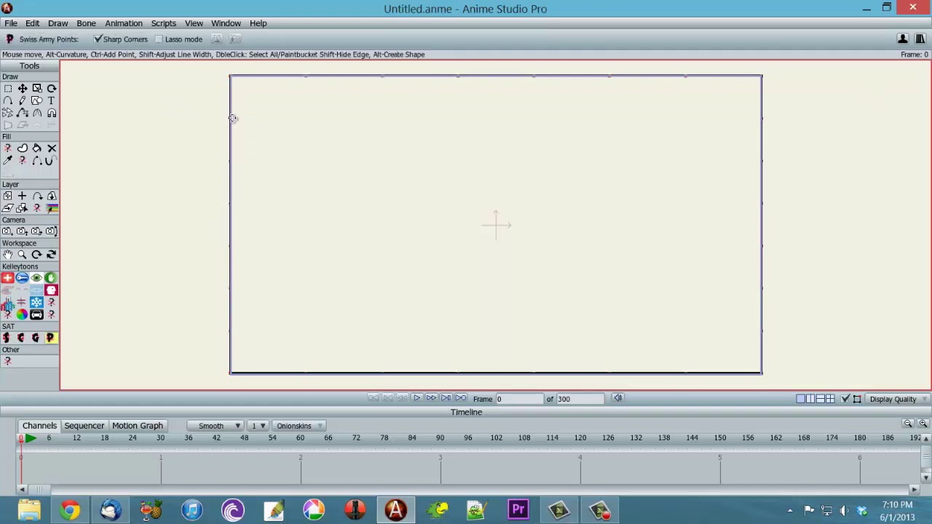
{"action": "left_click_drag", "start_coordinate": [230, 118], "coordinate": [762, 118]}
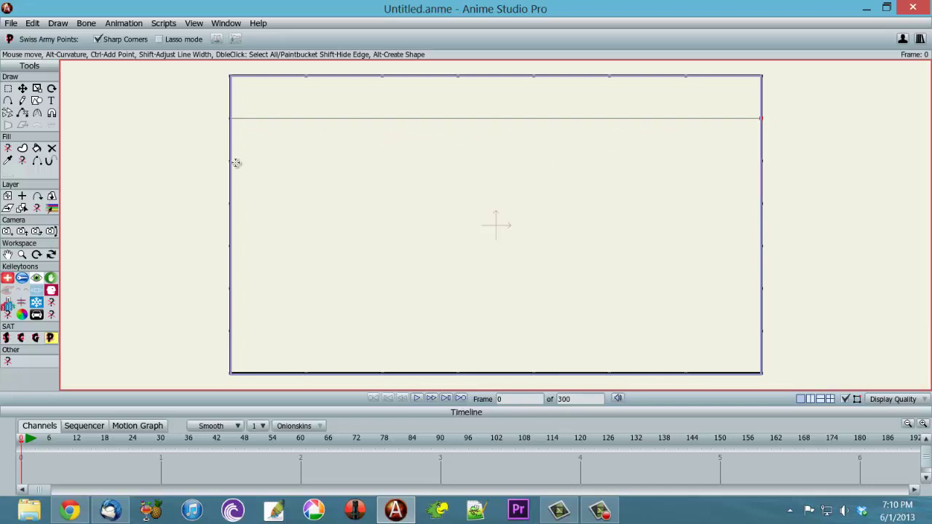
{"action": "left_click_drag", "start_coordinate": [232, 161], "coordinate": [764, 160]}
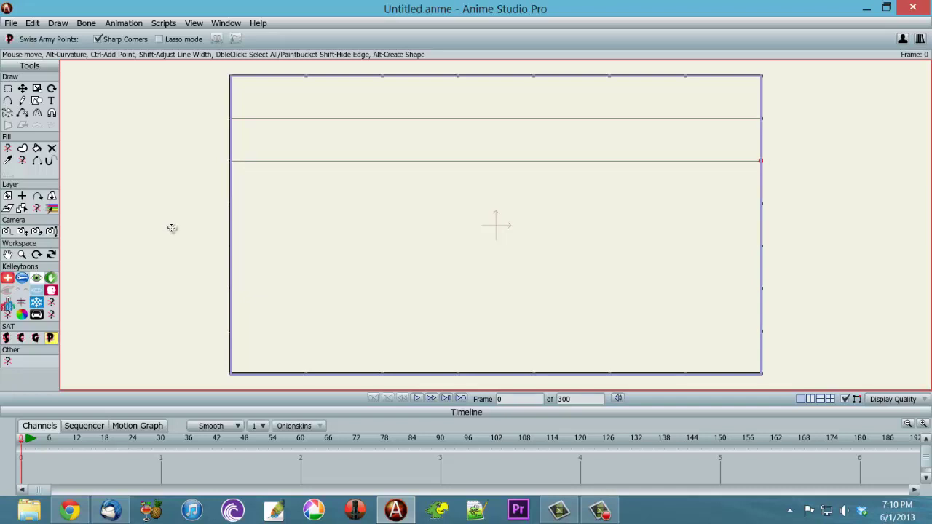
{"action": "mouse_move", "coordinate": [230, 204]}
{"action": "left_mouse_down"}
{"action": "mouse_move", "coordinate": [445, 226]}
{"action": "mouse_move", "coordinate": [760, 204]}
{"action": "left_mouse_up"}
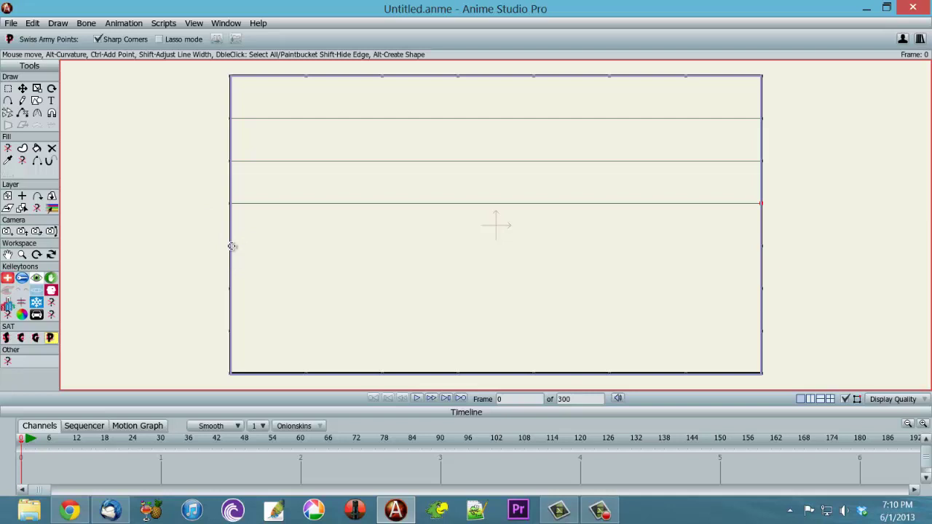
{"action": "left_click_drag", "start_coordinate": [231, 246], "coordinate": [761, 245]}
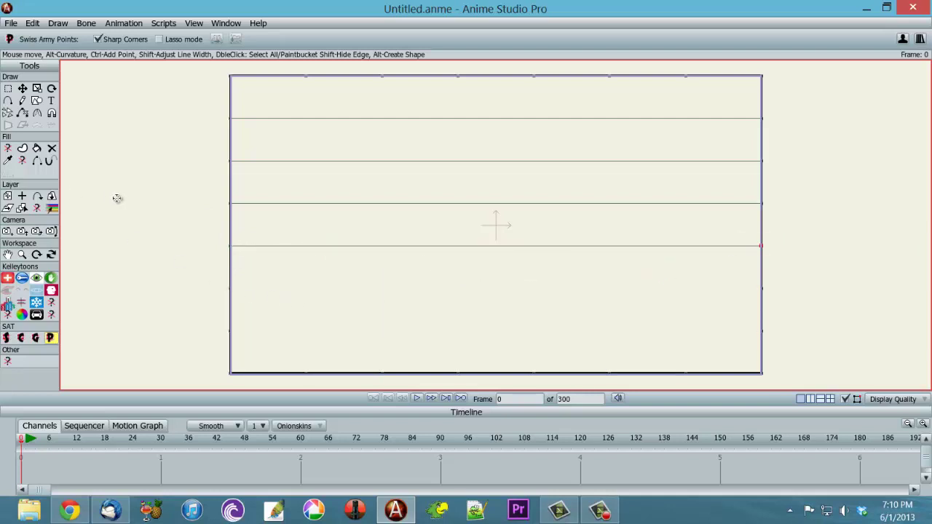
{"action": "key", "text": "a"}
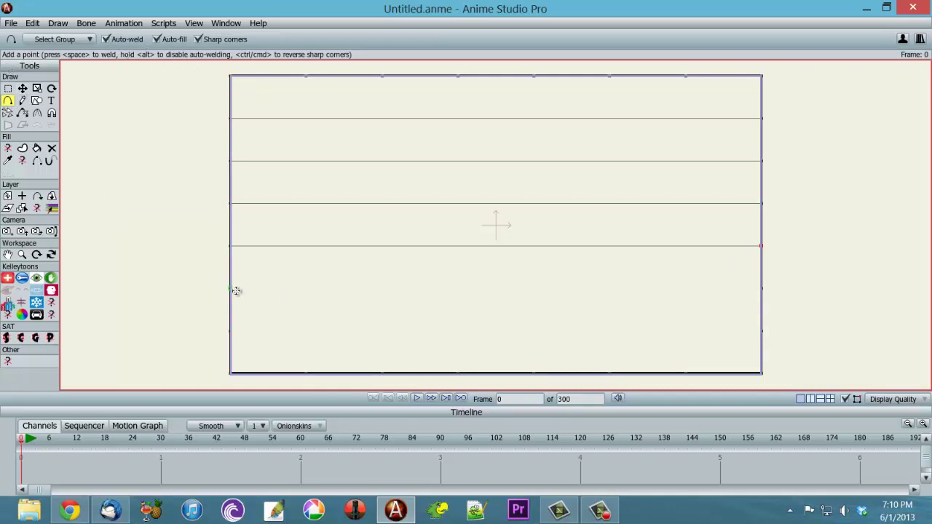
{"action": "mouse_move", "coordinate": [233, 289]}
{"action": "left_mouse_down"}
{"action": "mouse_move", "coordinate": [655, 318]}
{"action": "mouse_move", "coordinate": [764, 300]}
{"action": "mouse_move", "coordinate": [760, 289]}
{"action": "left_mouse_up"}
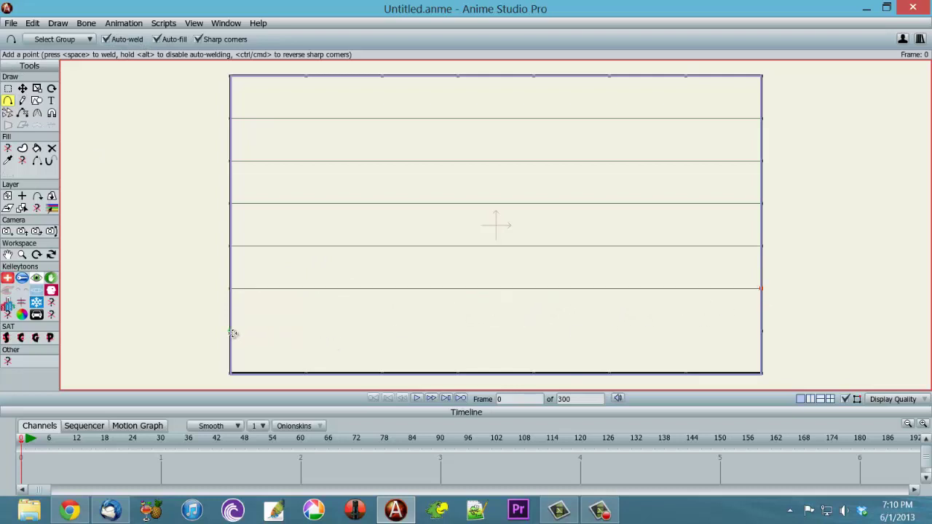
{"action": "mouse_move", "coordinate": [232, 332]}
{"action": "left_mouse_down"}
{"action": "mouse_move", "coordinate": [711, 352]}
{"action": "mouse_move", "coordinate": [761, 332]}
{"action": "left_mouse_up"}
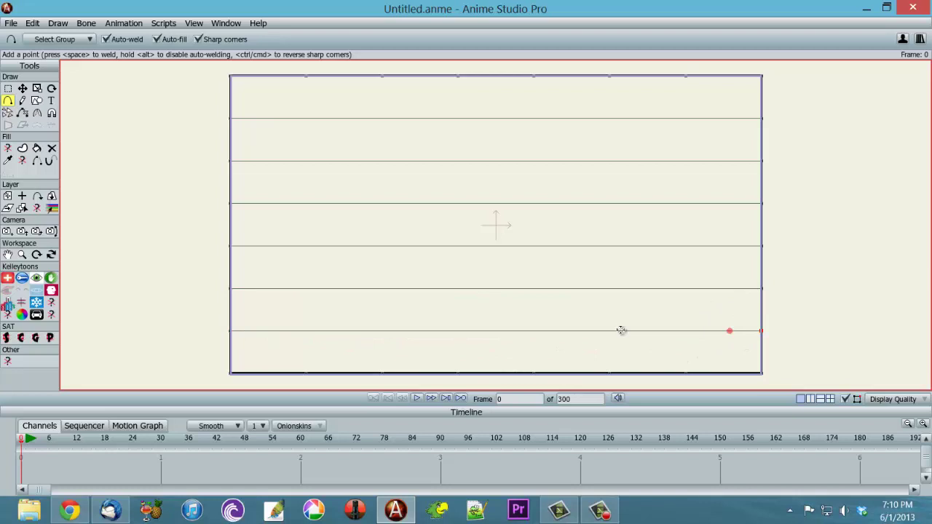
Step: Create a stroke shape from the six horizontal lines by selecting their endpoints, and preview the render
{"action": "left_click", "coordinate": [321, 246]}
{"action": "left_click", "coordinate": [454, 160]}
{"action": "left_click", "coordinate": [8, 88]}
{"action": "left_click_drag", "start_coordinate": [146, 101], "coordinate": [794, 337]}
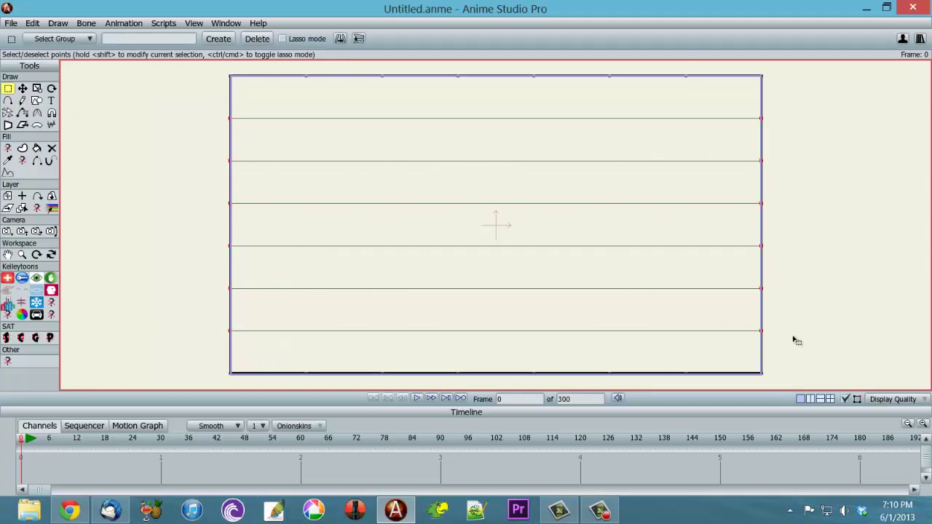
{"action": "key", "text": "u"}
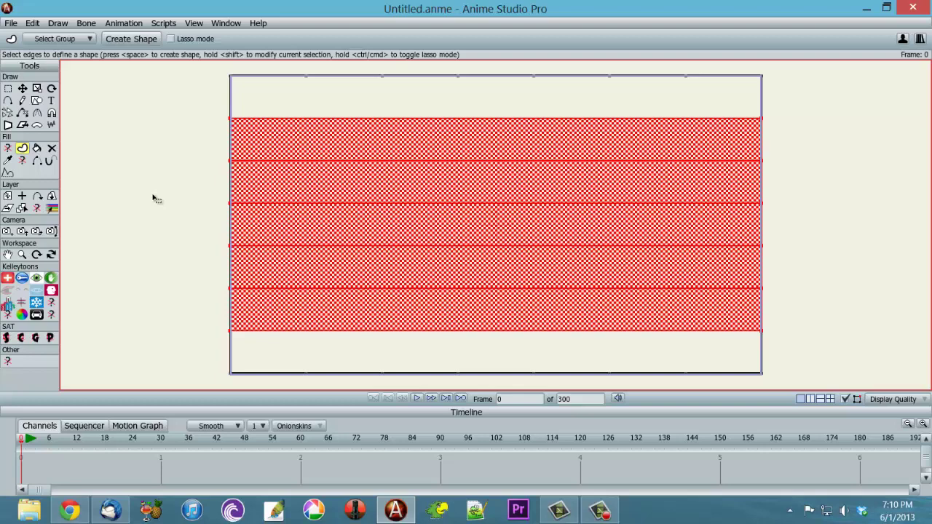
{"action": "key", "text": "space"}
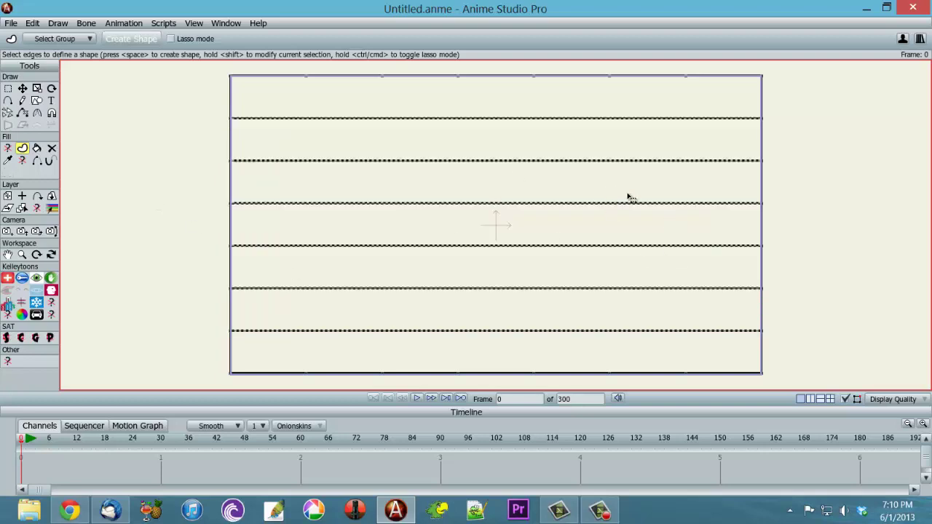
{"action": "key", "text": "ctrl+r"}
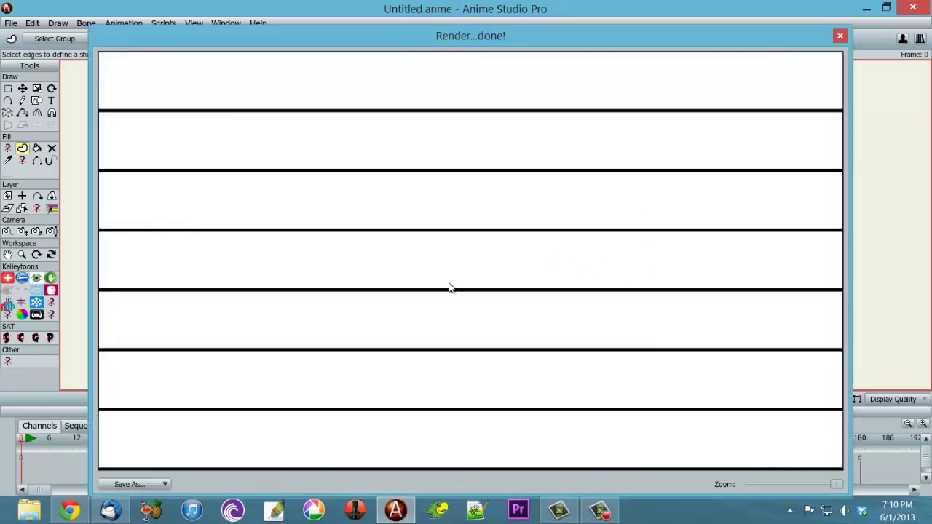
{"action": "left_click", "coordinate": [839, 36]}
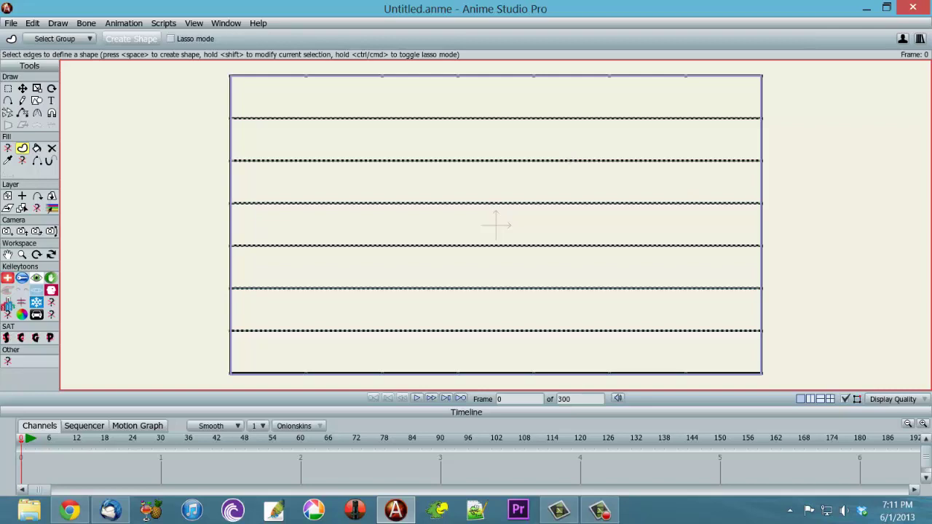
Step: Insert the text 1' as a new text layer in the AR CHRISTY Regular font
{"action": "left_click", "coordinate": [51, 113]}
{"action": "left_click", "coordinate": [533, 282]}
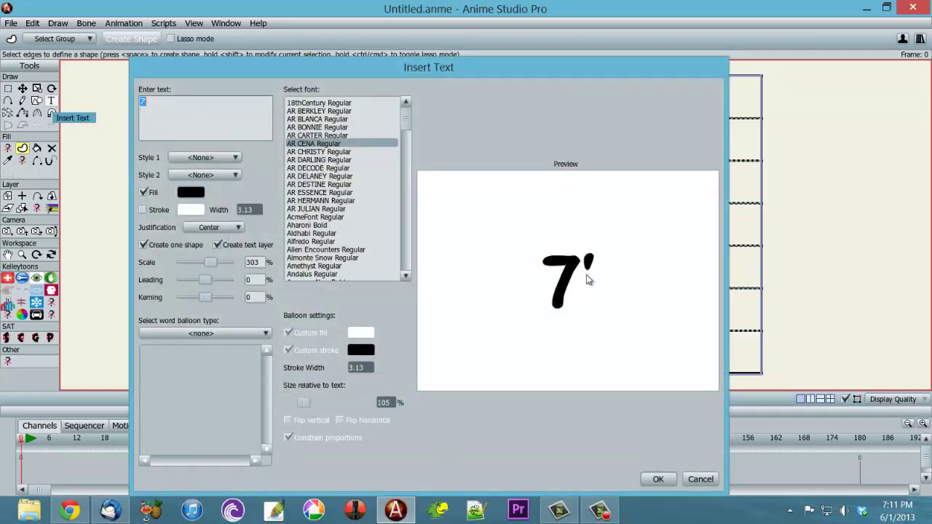
{"action": "left_click", "coordinate": [314, 151]}
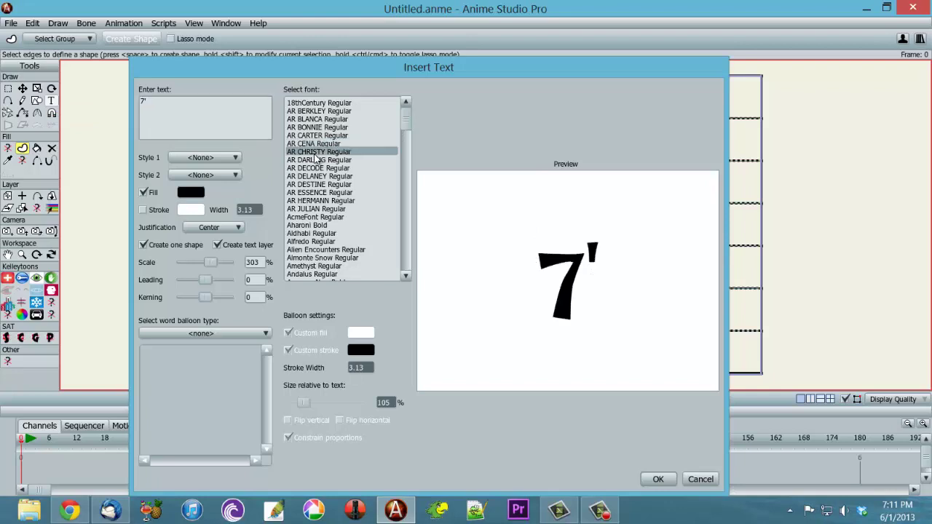
{"action": "left_click", "coordinate": [316, 160]}
{"action": "left_click", "coordinate": [319, 151]}
{"action": "double_click", "coordinate": [144, 101]}
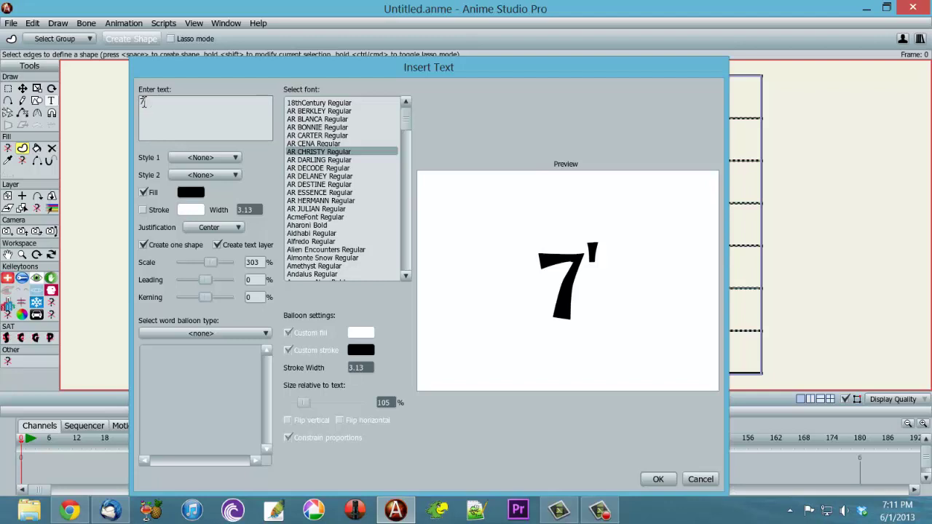
{"action": "type", "text": "1"}
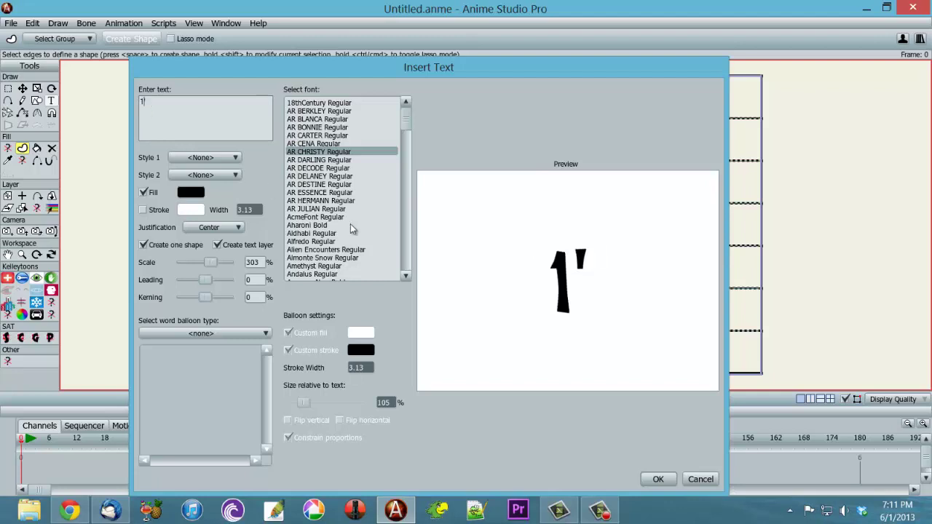
{"action": "left_click", "coordinate": [658, 479]}
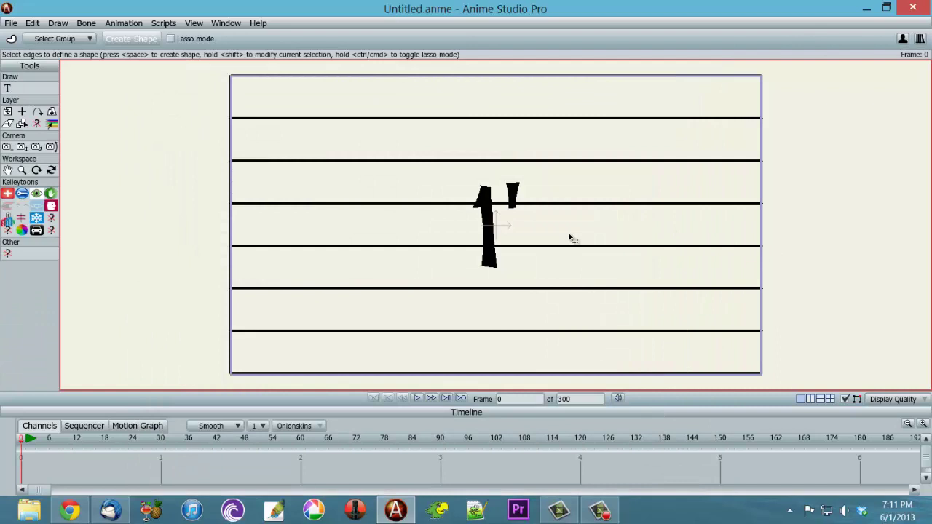
Step: Scale the 1' label to about 0.22 and place it at the left end of the lowest band, just under its upper line
{"action": "left_click", "coordinate": [7, 112]}
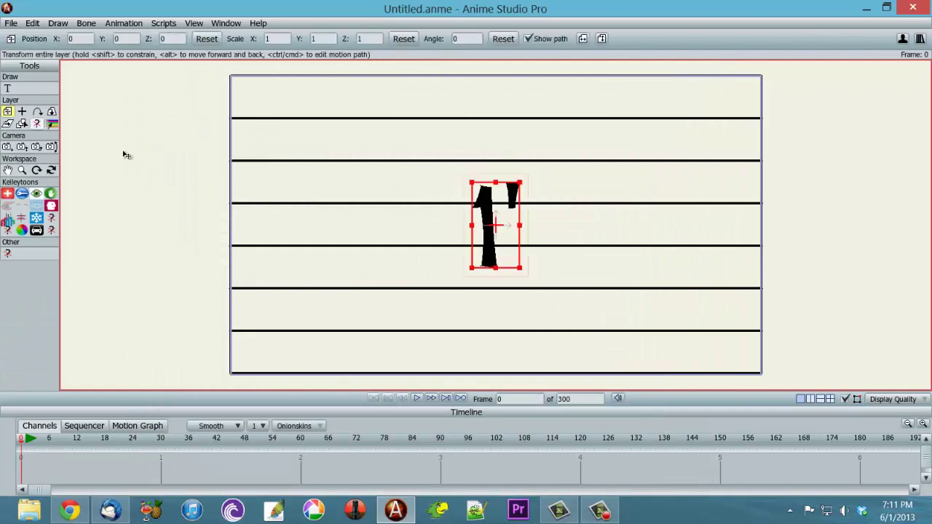
{"action": "left_click_drag", "start_coordinate": [473, 188], "coordinate": [247, 352]}
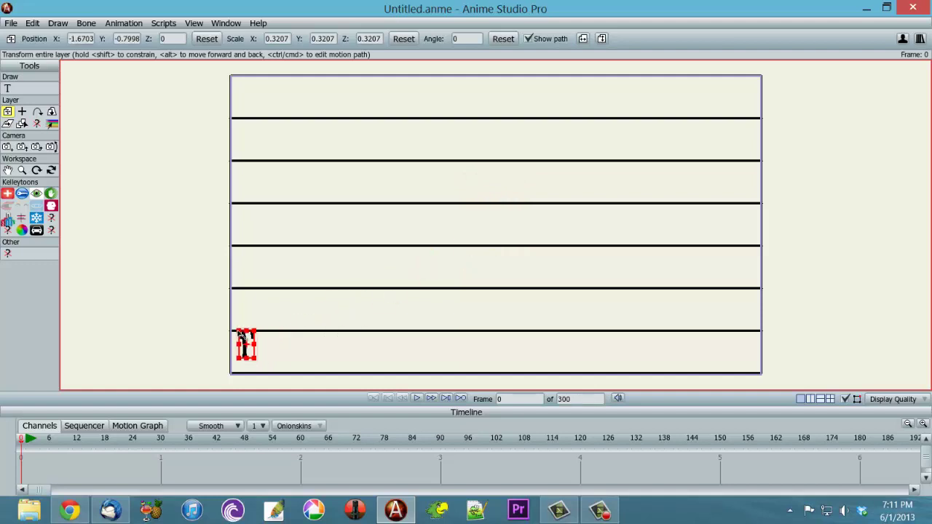
{"action": "mouse_move", "coordinate": [242, 334]}
{"action": "left_mouse_down"}
{"action": "mouse_move", "coordinate": [251, 347]}
{"action": "mouse_move", "coordinate": [240, 346]}
{"action": "left_mouse_up"}
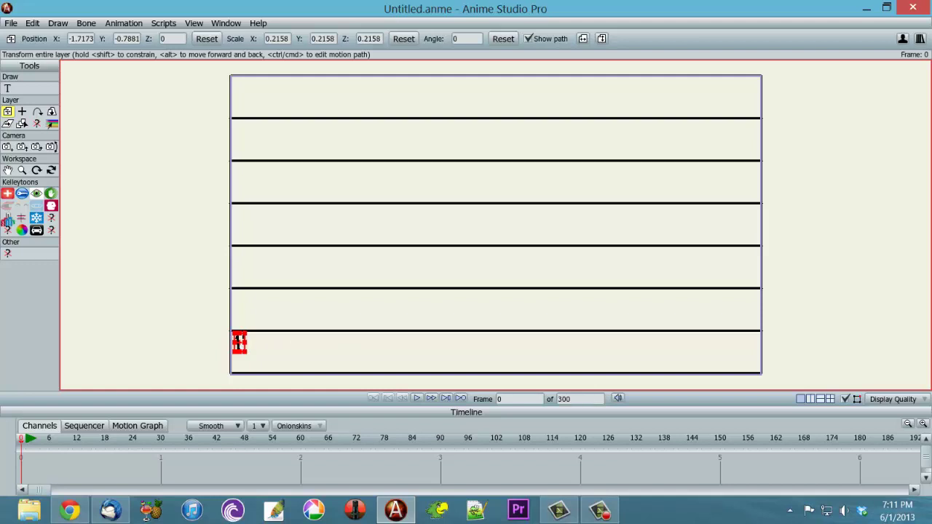
Step: Change the copied 1' label's text to 2' and place it at the left end of the second-lowest band, just under its upper line
{"action": "double_click", "coordinate": [241, 342]}
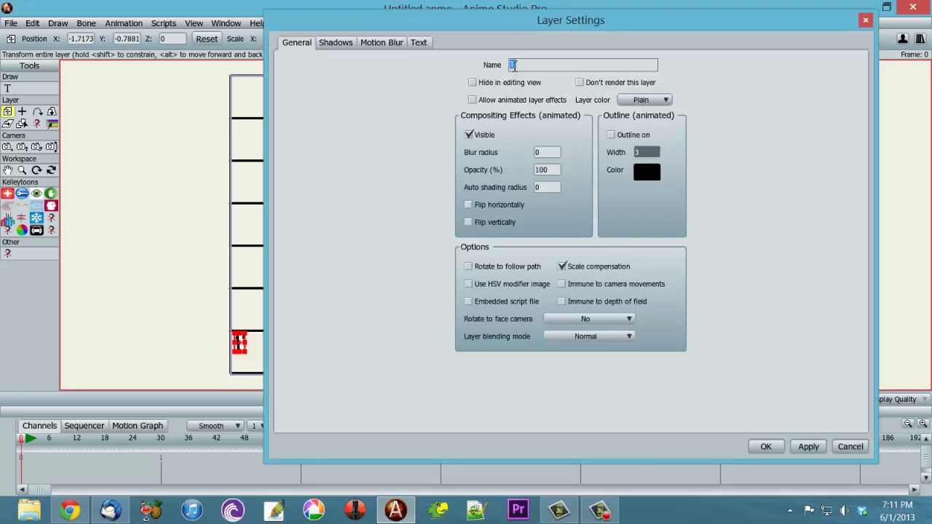
{"action": "left_click", "coordinate": [514, 66]}
{"action": "left_click", "coordinate": [552, 153]}
{"action": "left_click", "coordinate": [418, 42]}
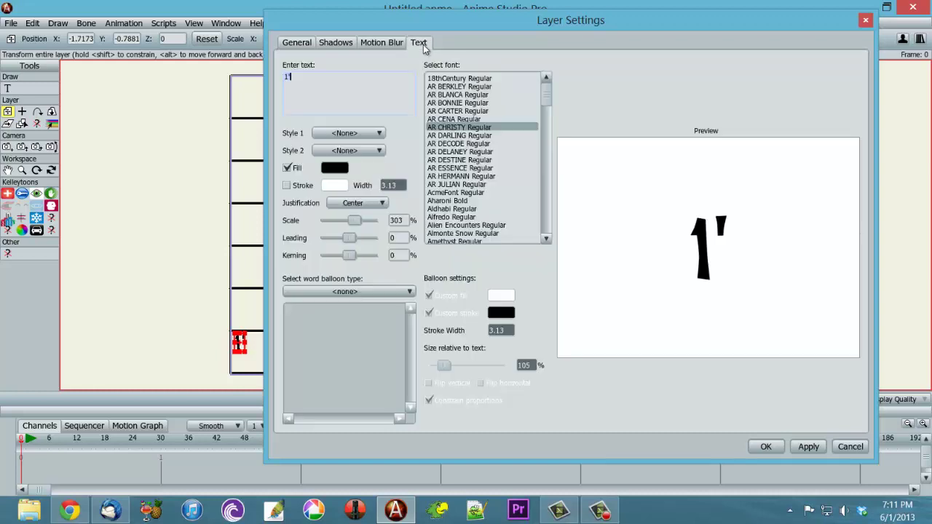
{"action": "left_click", "coordinate": [289, 77]}
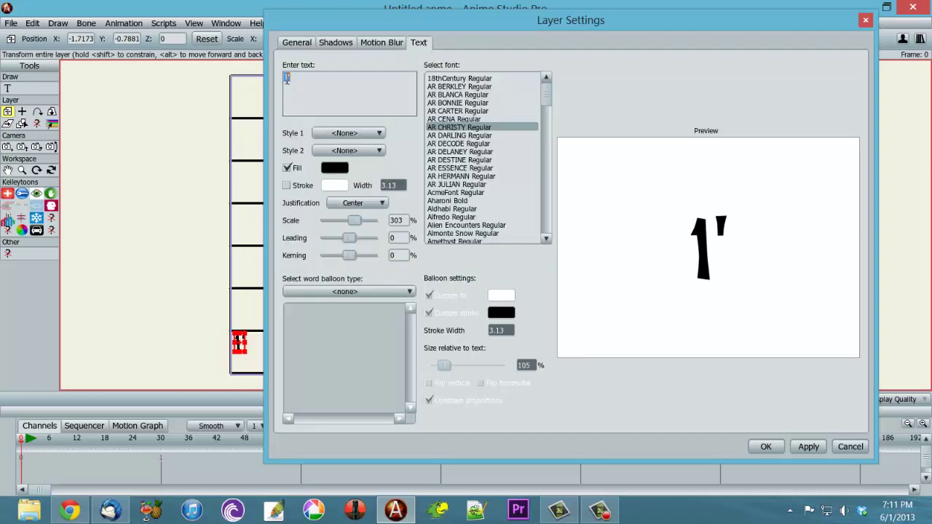
{"action": "type", "text": "2"}
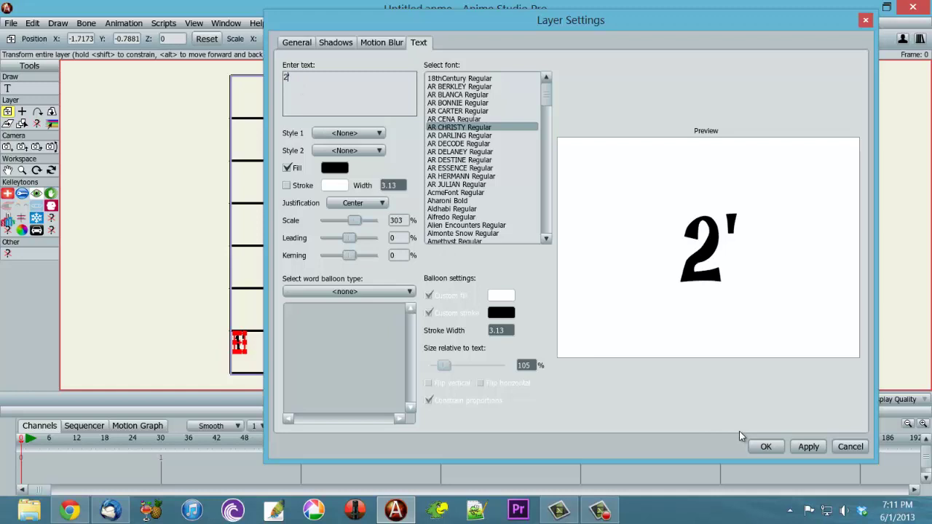
{"action": "left_click", "coordinate": [766, 447]}
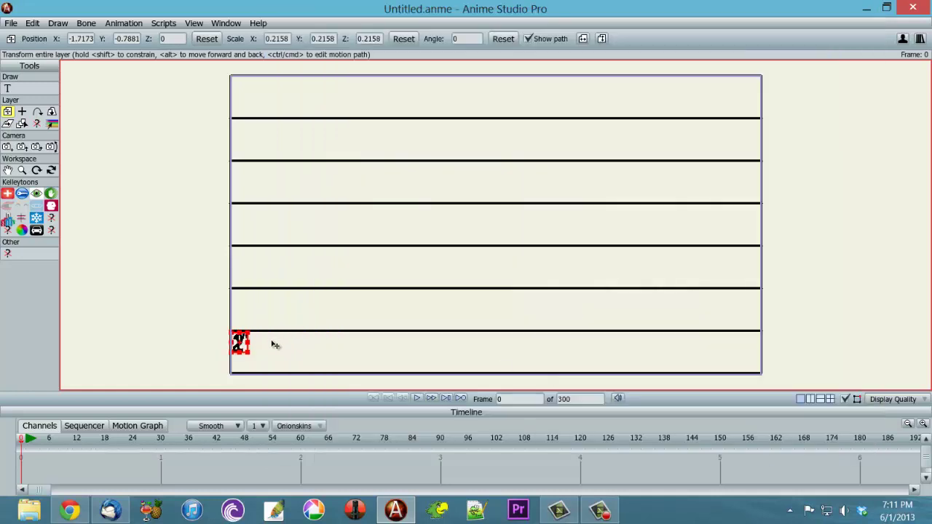
{"action": "left_click_drag", "start_coordinate": [237, 348], "coordinate": [245, 306]}
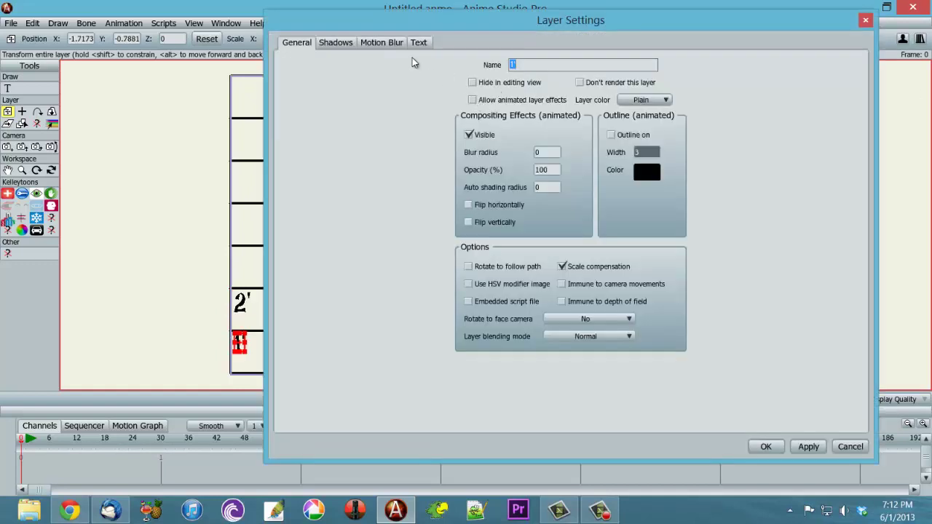
Step: Change the text of another 1' label copy to 3' and place it at the left end of the third band from the bottom
{"action": "left_click", "coordinate": [420, 42]}
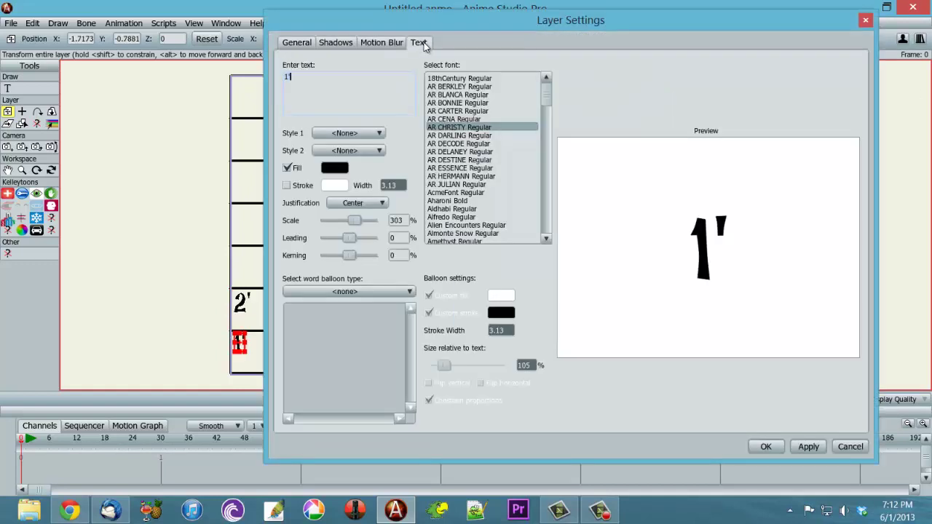
{"action": "left_click", "coordinate": [285, 79]}
{"action": "type", "text": "3'"}
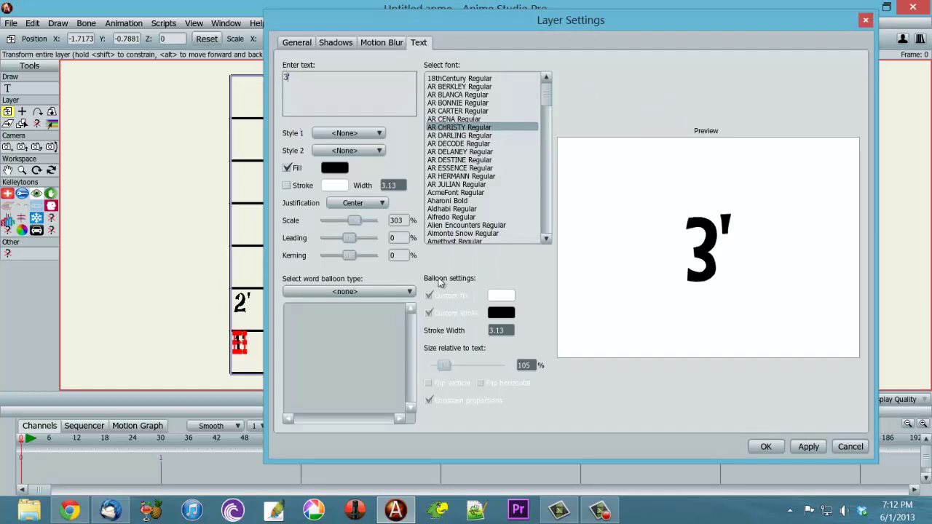
{"action": "left_click", "coordinate": [766, 447]}
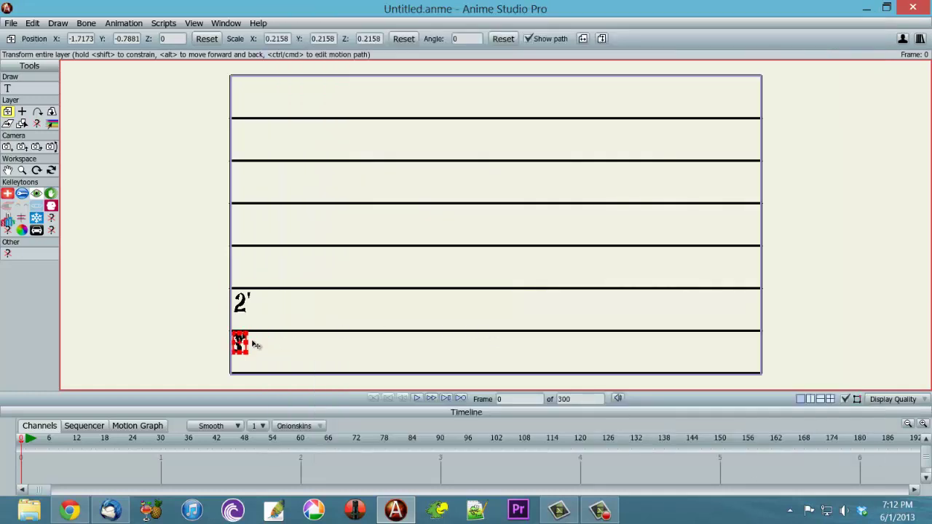
{"action": "left_click_drag", "start_coordinate": [246, 348], "coordinate": [248, 263]}
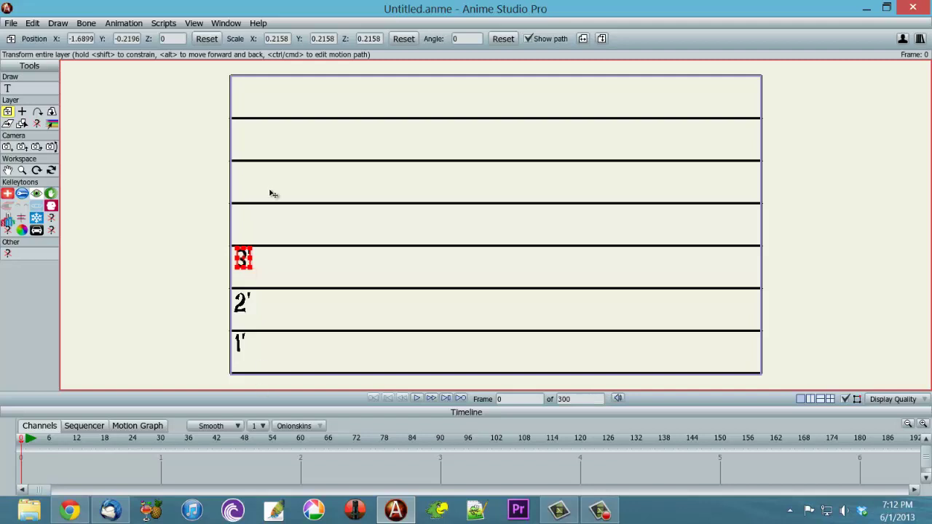
Step: Change the text of the next 1' label copy to 7' and place it at the left end of the topmost band
{"action": "double_click", "coordinate": [240, 343]}
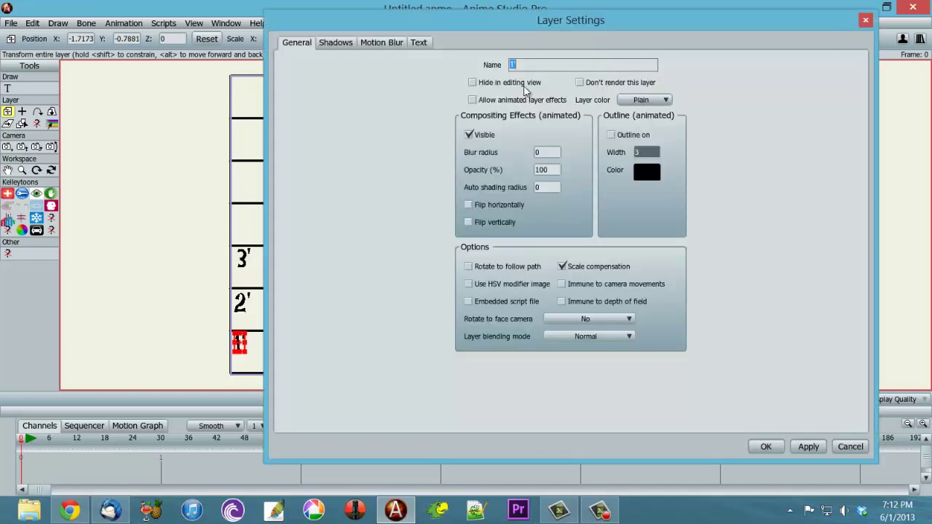
{"action": "left_click", "coordinate": [418, 42]}
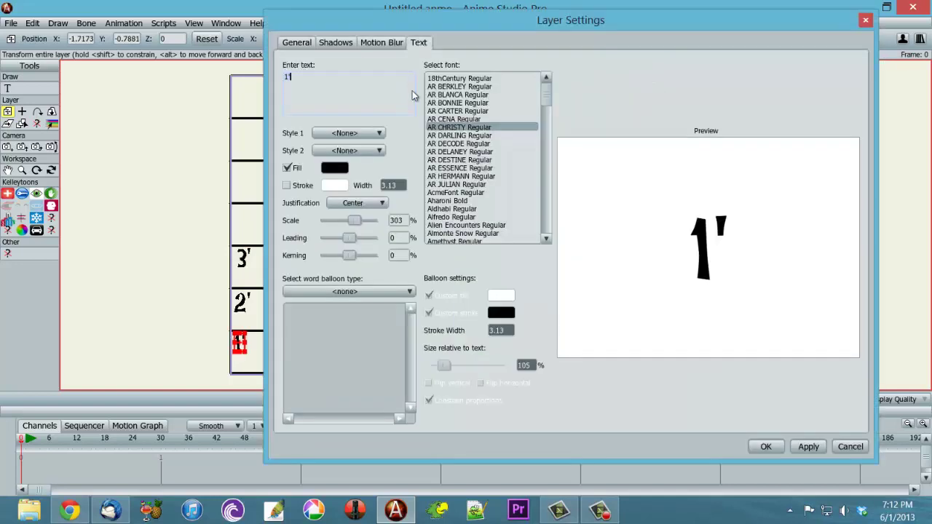
{"action": "left_click", "coordinate": [291, 79]}
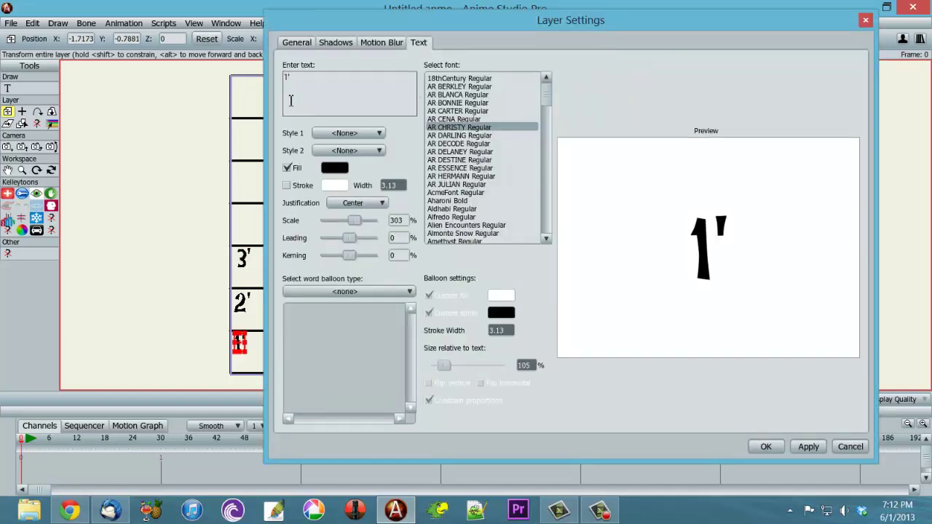
{"action": "key", "text": "BackSpace"}
{"action": "type", "text": "7"}
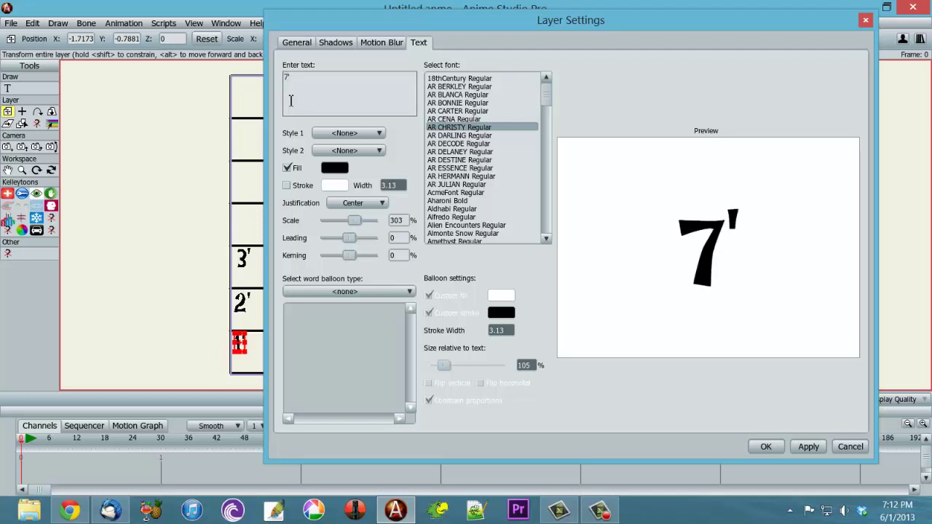
{"action": "left_click", "coordinate": [765, 445]}
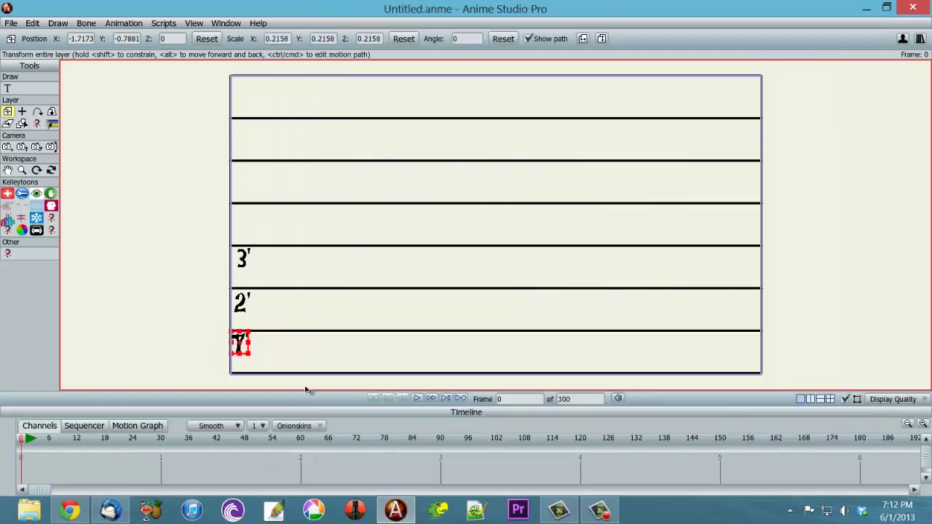
{"action": "left_click_drag", "start_coordinate": [242, 345], "coordinate": [246, 93]}
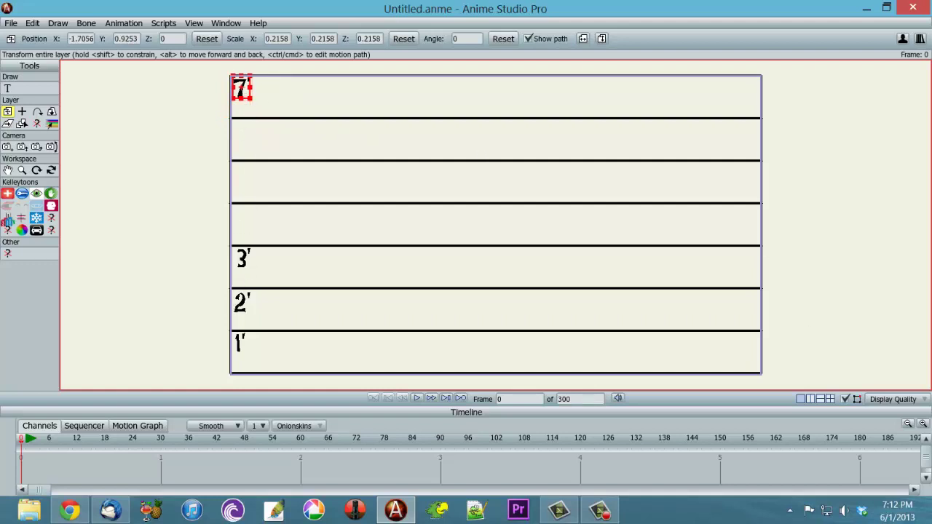
Step: Create a new group layer named HeightChart for the chart
{"action": "key", "text": "ctrl+shift+n"}
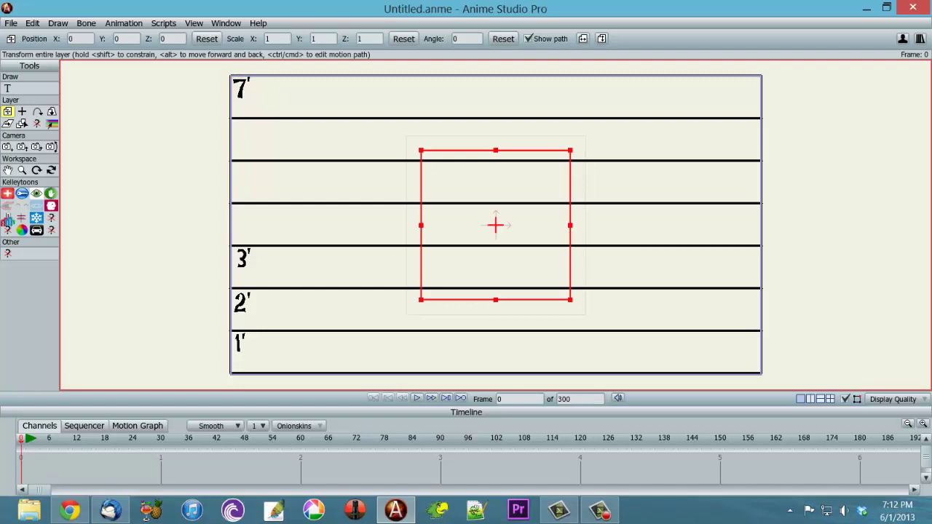
{"action": "key", "text": "ctrl+z"}
{"action": "key", "text": "ctrl+shift+n"}
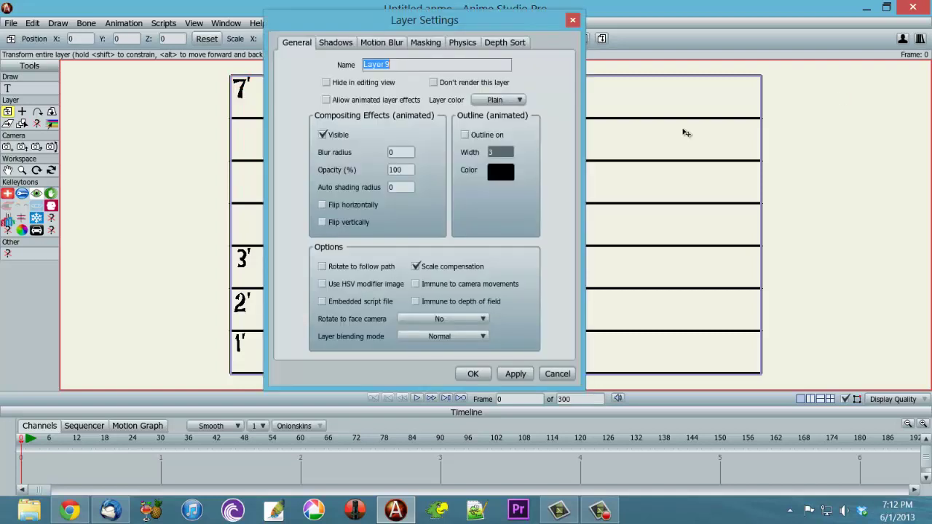
{"action": "type", "text": "HeightChart"}
{"action": "key", "text": "Return"}
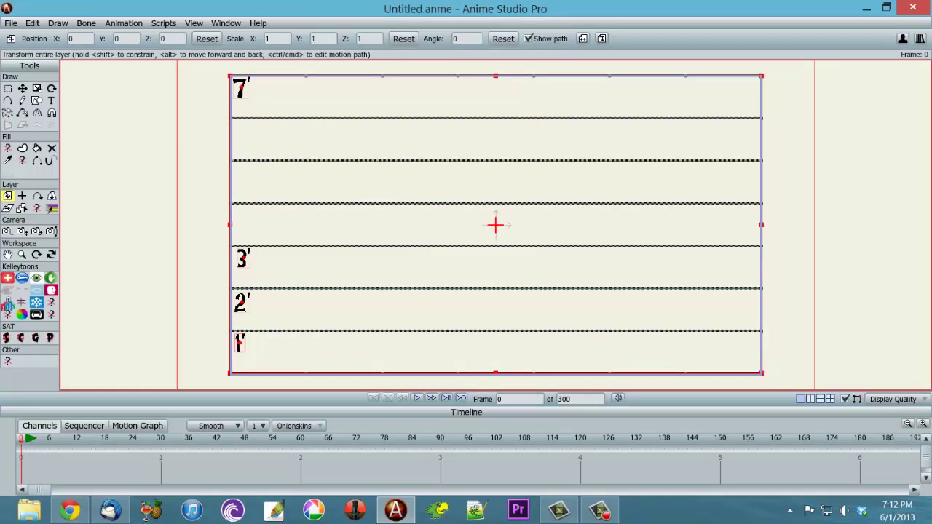
{"action": "left_click", "coordinate": [241, 88]}
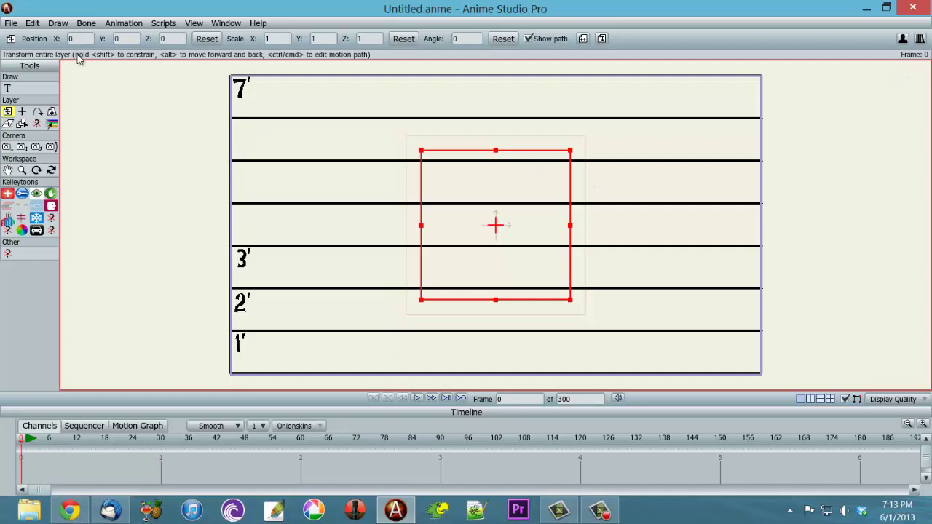
Step: Start a new document without saving the changes to the current one
{"action": "left_click", "coordinate": [11, 24]}
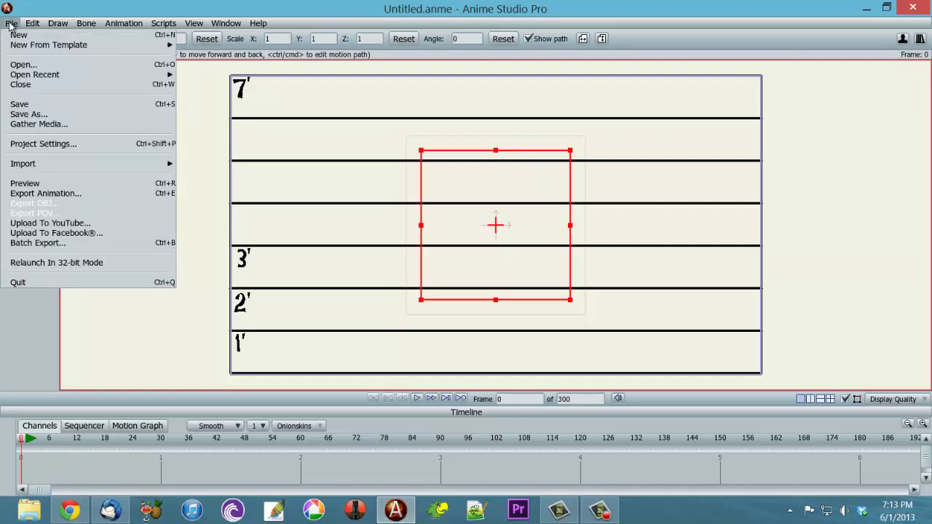
{"action": "left_click", "coordinate": [17, 35]}
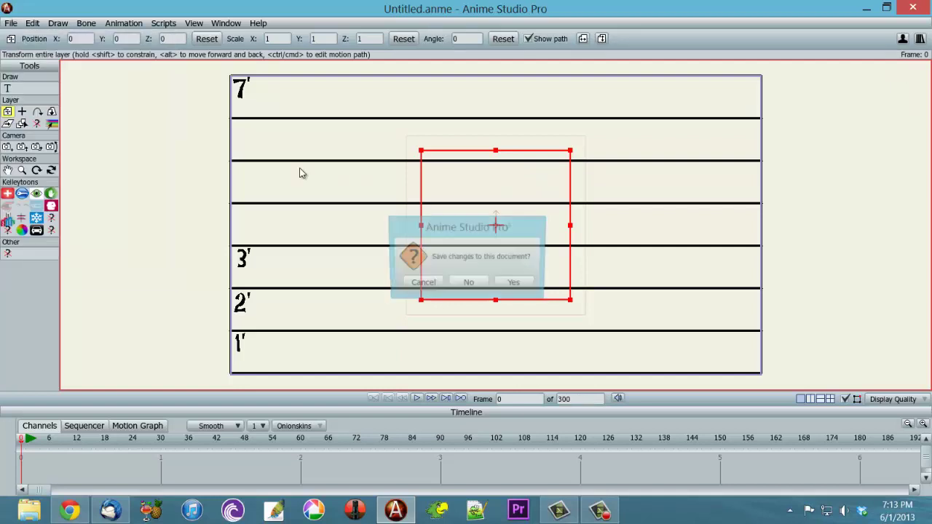
{"action": "left_click", "coordinate": [468, 286]}
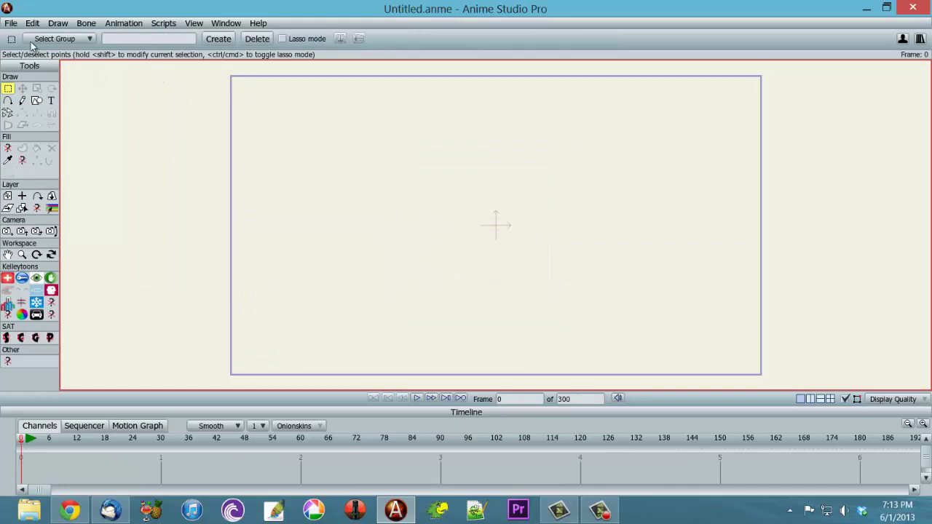
Step: Bring the scanned Job Satisfaction cartoon page into the empty document as an image
{"action": "left_click", "coordinate": [12, 23]}
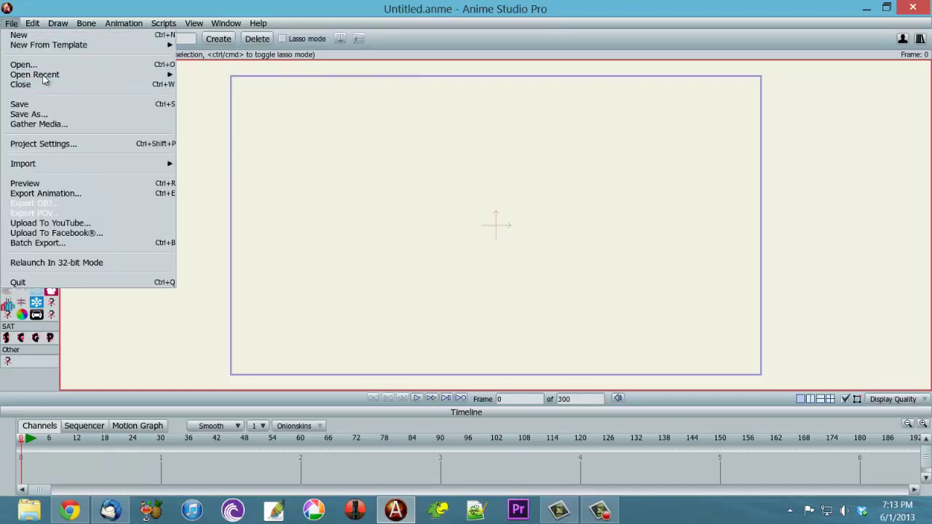
{"action": "left_click", "coordinate": [407, 170]}
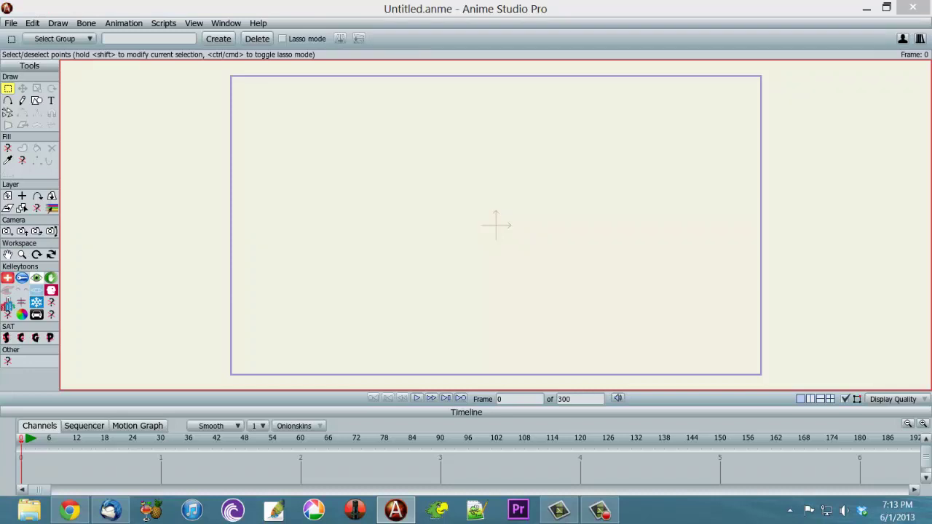
{"action": "left_click_drag", "start_coordinate": [731, 217], "coordinate": [624, 255]}
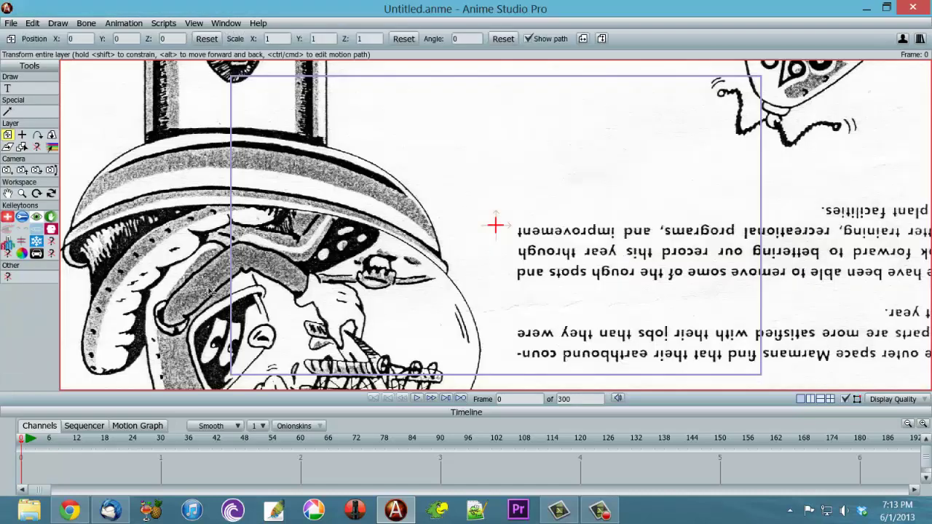
Step: Flip the scanned page vertically and horizontally so it reads upright, and move the 23% character into the project frame
{"action": "left_click", "coordinate": [602, 38]}
{"action": "mouse_move", "coordinate": [300, 176]}
{"action": "left_mouse_down"}
{"action": "mouse_move", "coordinate": [365, 227]}
{"action": "mouse_move", "coordinate": [292, 218]}
{"action": "mouse_move", "coordinate": [261, 128]}
{"action": "left_mouse_up"}
{"action": "left_click_drag", "start_coordinate": [387, 292], "coordinate": [255, 128]}
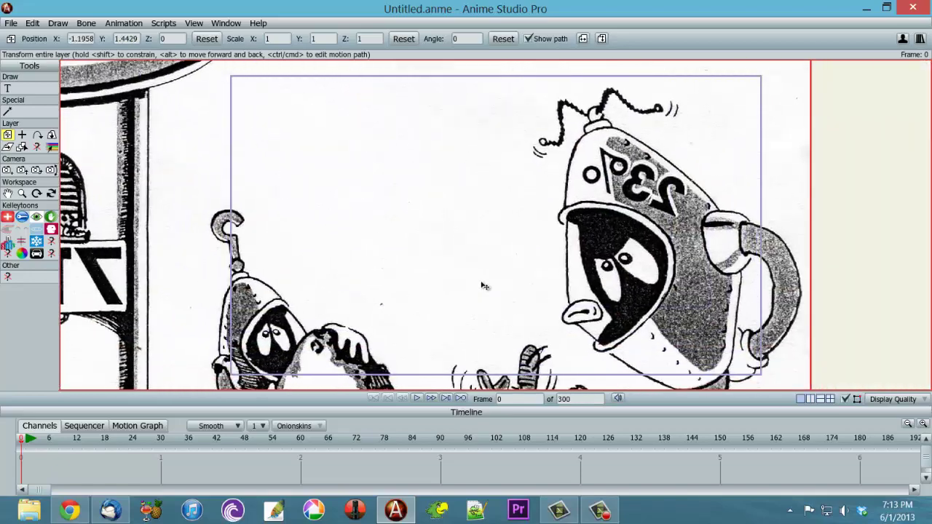
{"action": "left_click_drag", "start_coordinate": [481, 286], "coordinate": [348, 222]}
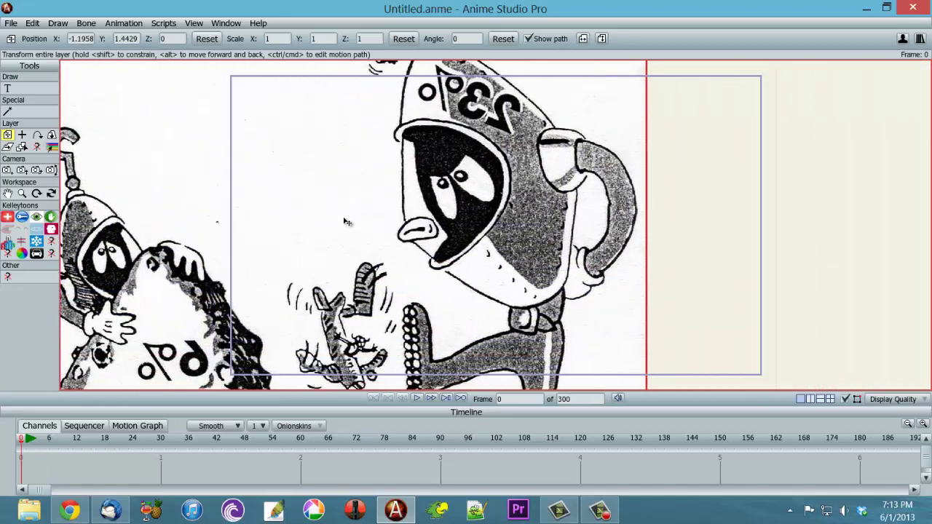
{"action": "left_click", "coordinate": [583, 39]}
{"action": "left_click_drag", "start_coordinate": [185, 218], "coordinate": [476, 221]}
{"action": "mouse_move", "coordinate": [244, 233]}
{"action": "left_mouse_down"}
{"action": "mouse_move", "coordinate": [579, 249]}
{"action": "mouse_move", "coordinate": [563, 229]}
{"action": "left_mouse_up"}
Step: Scale the scanned page to about 0.44 and position it so its three cartoon figures fall at the level of the project frame
{"action": "scroll", "coordinate": [388, 225], "scroll_direction": "down", "scroll_amount": 3}
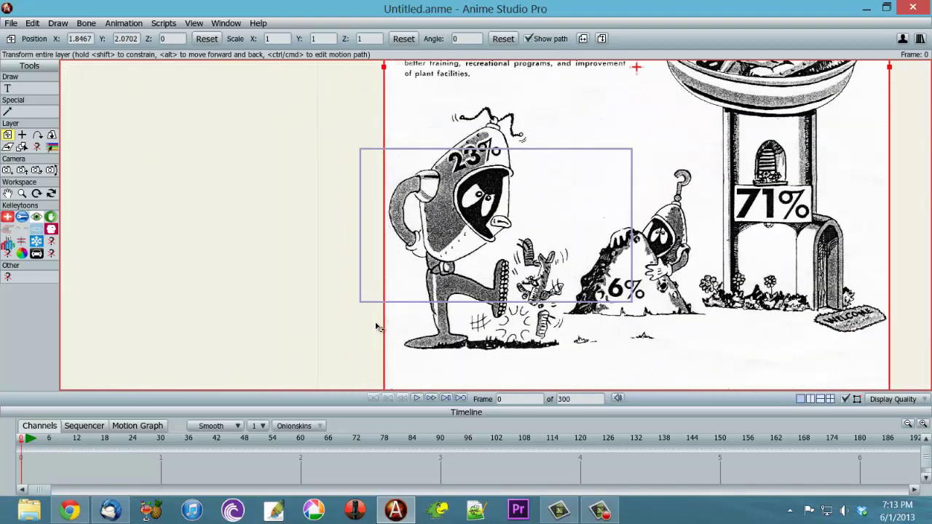
{"action": "scroll", "coordinate": [376, 327], "scroll_direction": "down", "scroll_amount": 1}
{"action": "left_click_drag", "start_coordinate": [426, 339], "coordinate": [491, 252]}
{"action": "left_click_drag", "start_coordinate": [466, 343], "coordinate": [455, 354]}
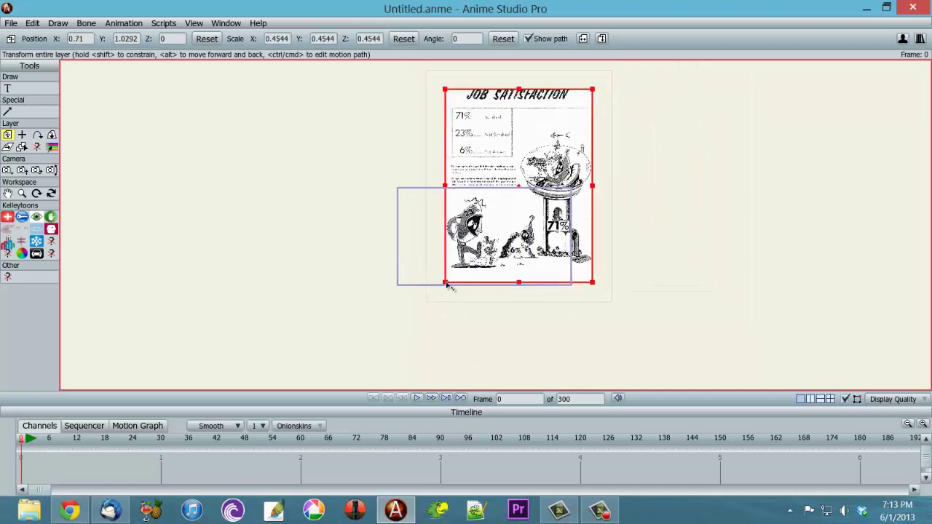
{"action": "left_click_drag", "start_coordinate": [447, 285], "coordinate": [444, 293]}
{"action": "scroll", "coordinate": [444, 293], "scroll_direction": "up", "scroll_amount": 1}
{"action": "scroll", "coordinate": [442, 305], "scroll_direction": "up", "scroll_amount": 3}
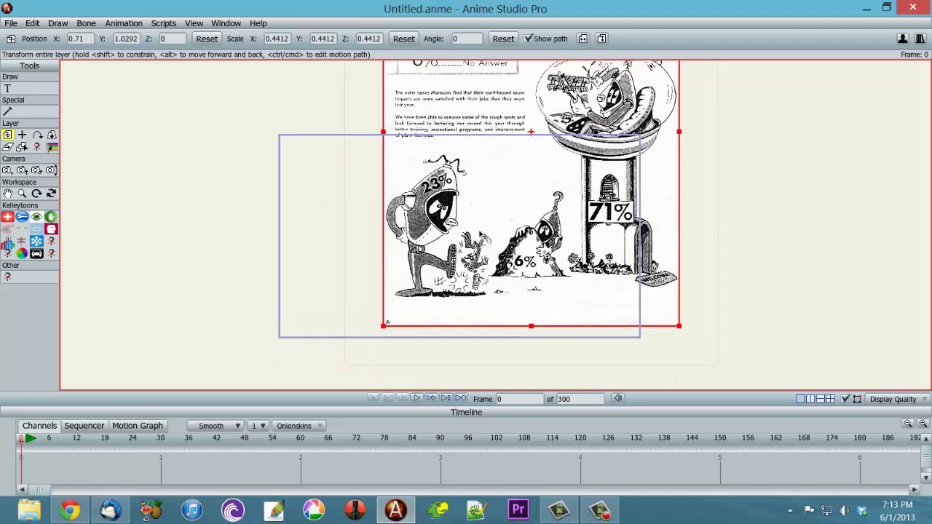
Step: Import the HeightChart.anme object from the AA_Construction library folder so it overlays the scanned cartoon page
{"action": "left_click", "coordinate": [13, 24]}
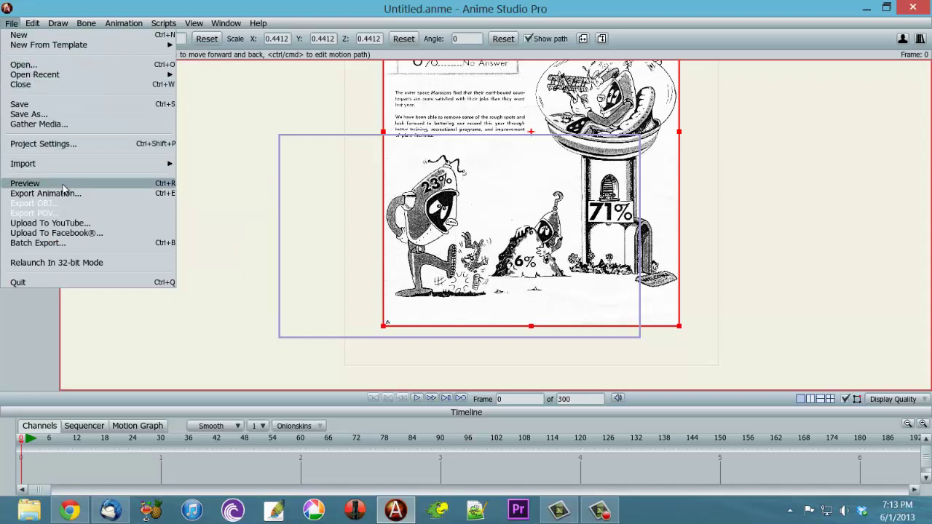
{"action": "mouse_move", "coordinate": [68, 164]}
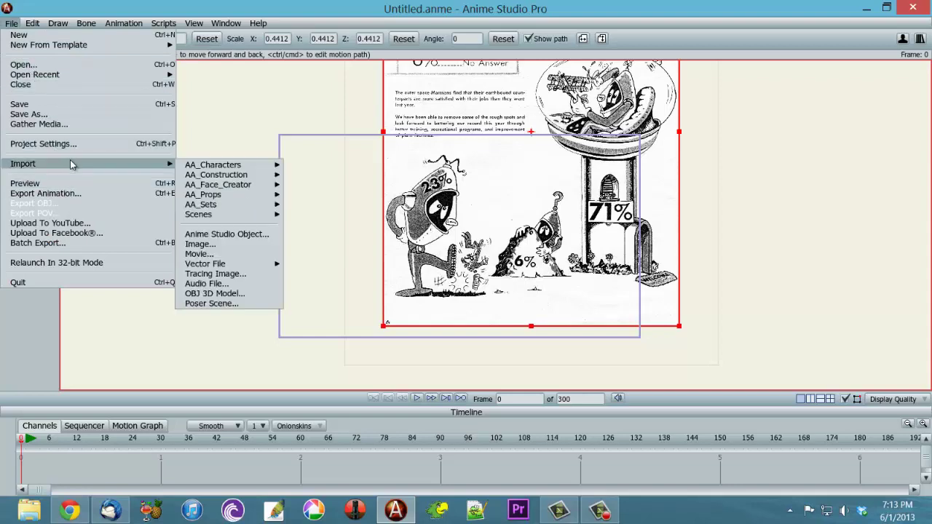
{"action": "left_click", "coordinate": [218, 234]}
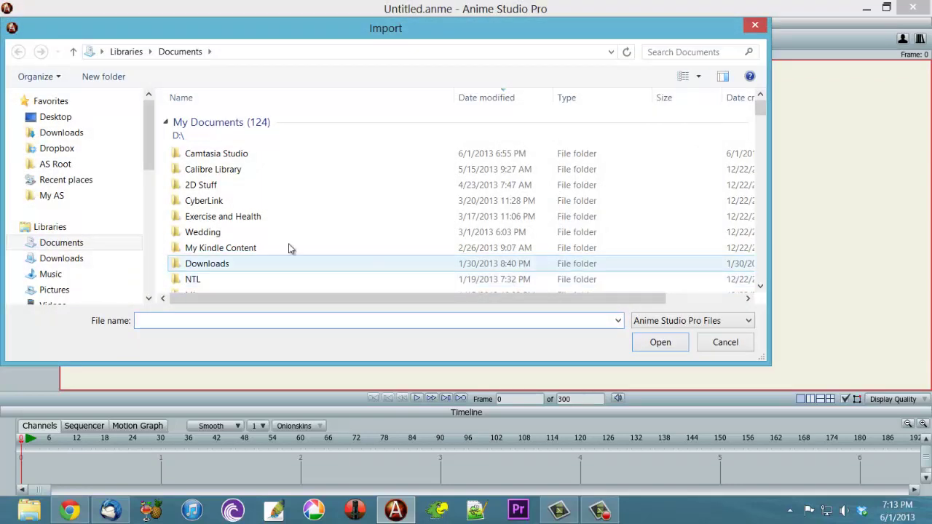
{"action": "left_click", "coordinate": [78, 164]}
{"action": "double_click", "coordinate": [204, 167]}
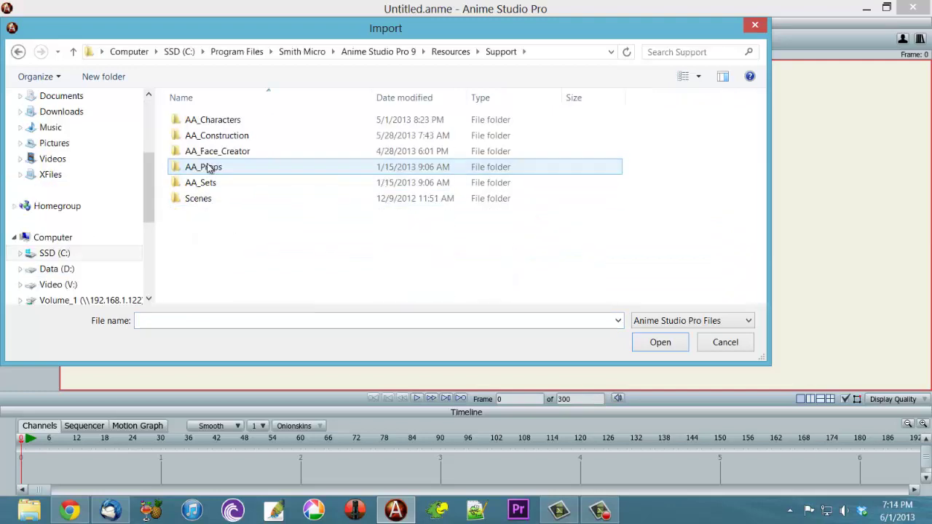
{"action": "double_click", "coordinate": [225, 137]}
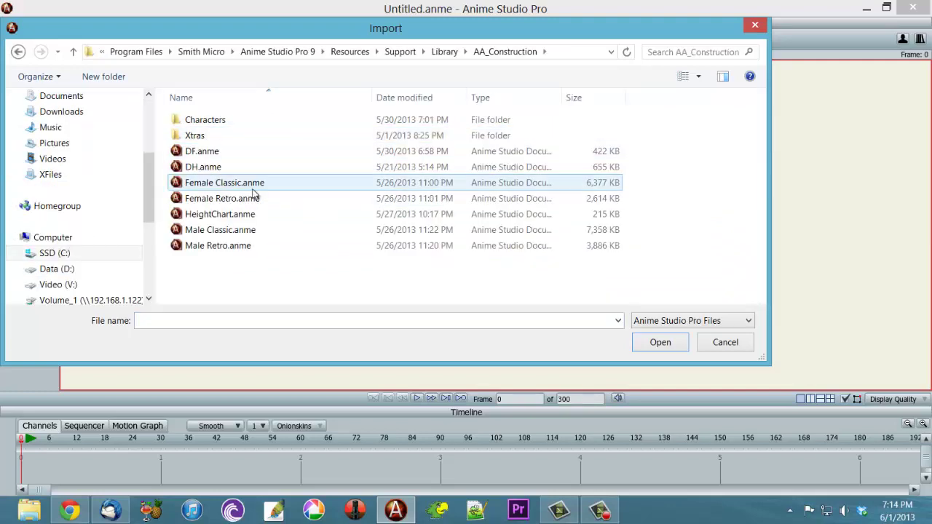
{"action": "double_click", "coordinate": [250, 214]}
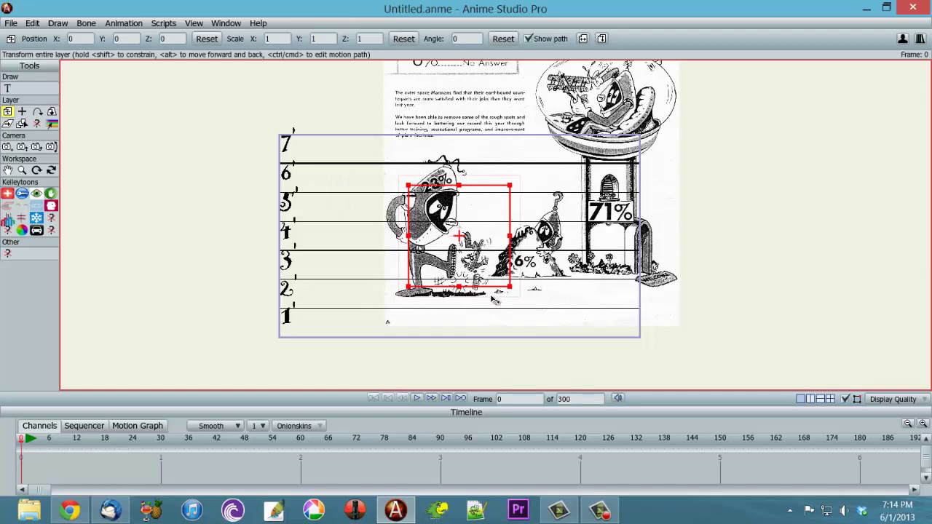
Step: Scale the scanned page to about 0.37 and position it so the 23% character stands on the chart's base and reaches the 4' line
{"action": "left_click_drag", "start_coordinate": [519, 310], "coordinate": [499, 322]}
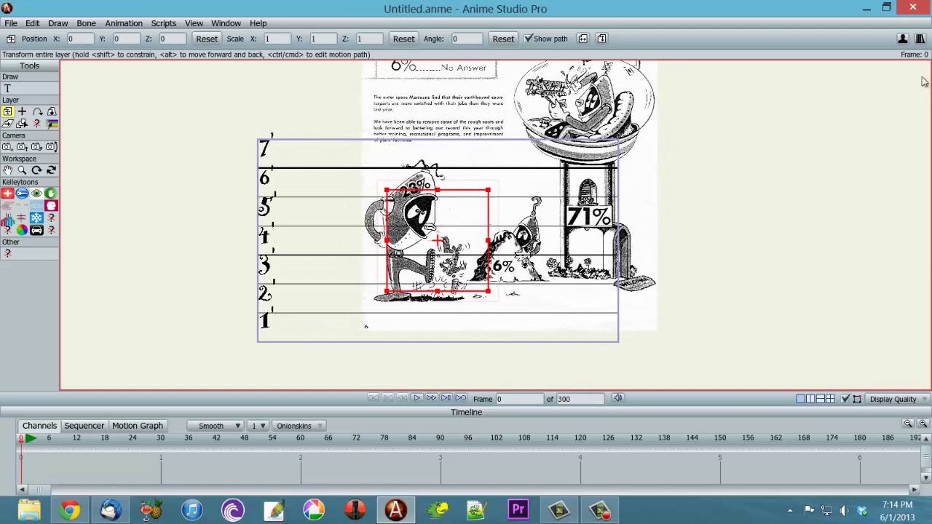
{"action": "left_click", "coordinate": [539, 226], "text": "ctrl+alt"}
{"action": "left_click_drag", "start_coordinate": [499, 220], "coordinate": [459, 256]}
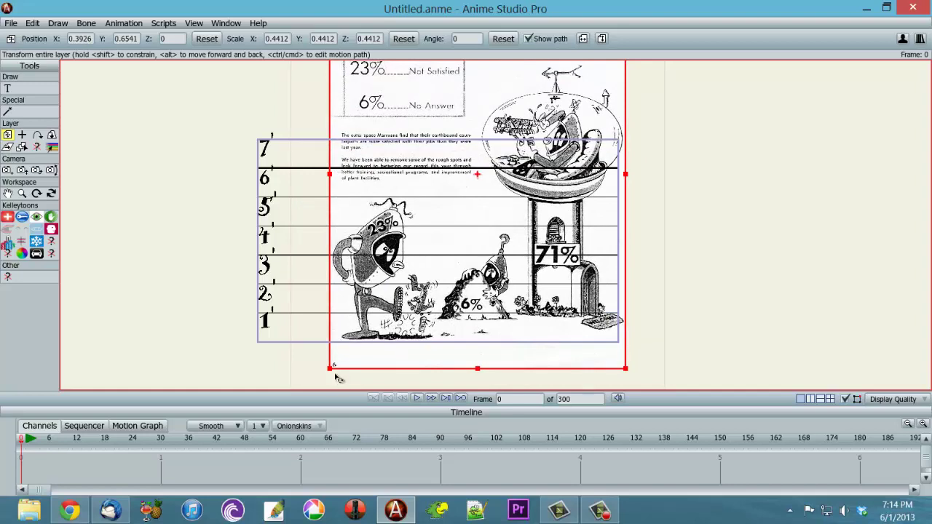
{"action": "left_click_drag", "start_coordinate": [329, 368], "coordinate": [354, 338]}
{"action": "left_click_drag", "start_coordinate": [422, 242], "coordinate": [409, 266]}
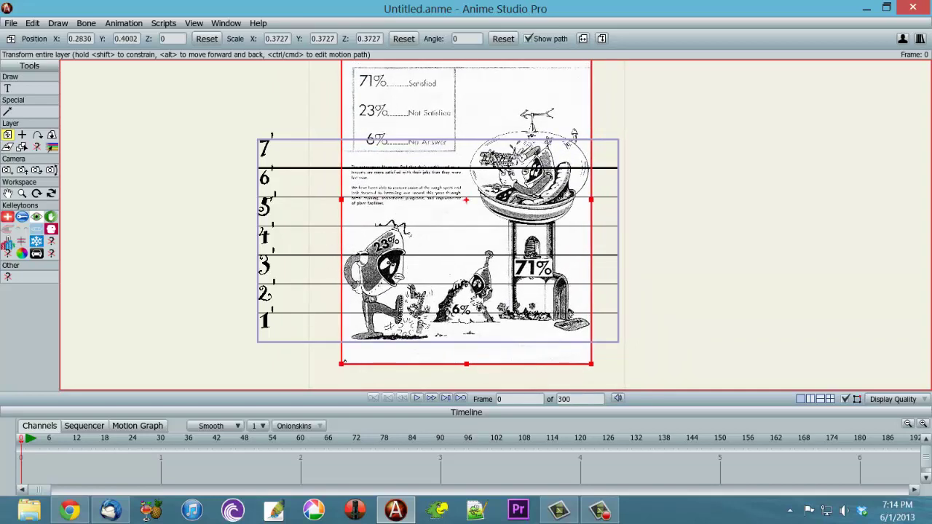
Step: With the height chart out of view, move the scanned page up and right in the project frame and switch to a vector layer
{"action": "mouse_move", "coordinate": [423, 295]}
{"action": "left_mouse_down"}
{"action": "mouse_move", "coordinate": [435, 249]}
{"action": "mouse_move", "coordinate": [419, 294]}
{"action": "left_mouse_up"}
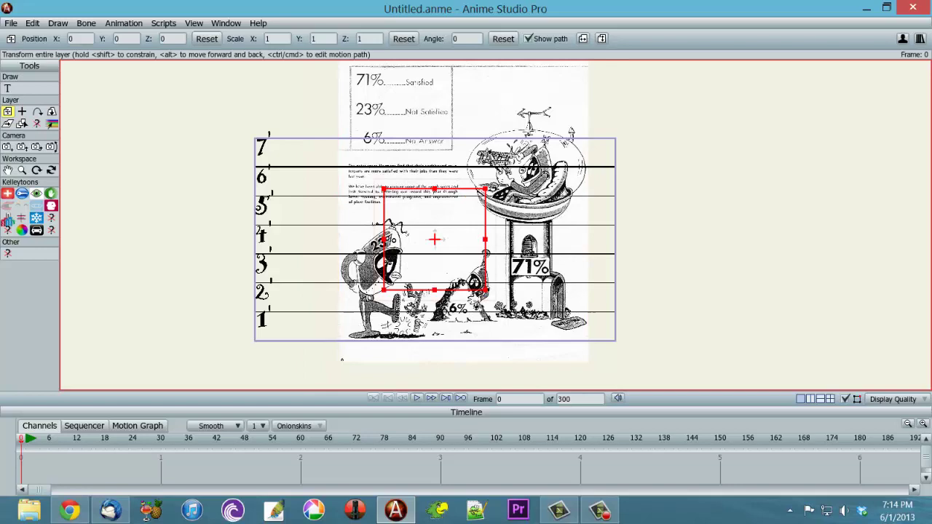
{"action": "left_click_drag", "start_coordinate": [396, 277], "coordinate": [442, 239]}
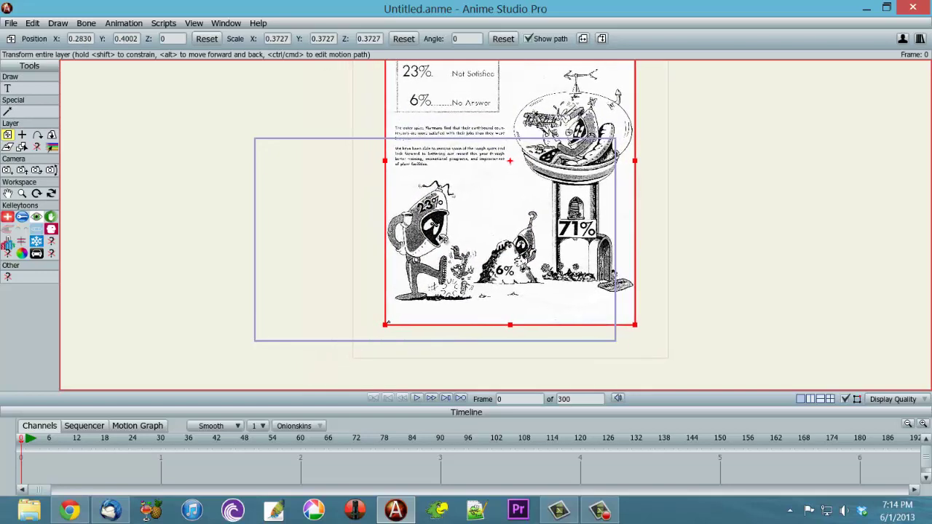
{"action": "left_click", "coordinate": [433, 240]}
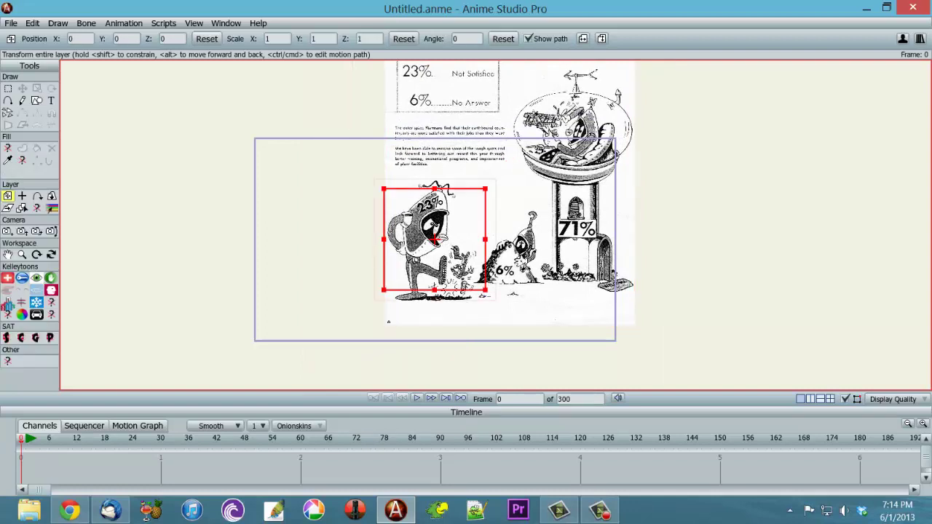